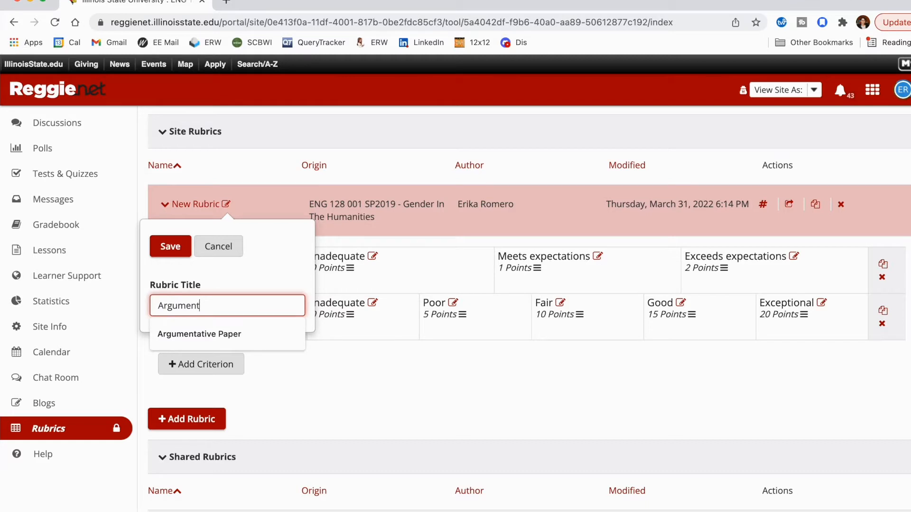
# - Title the new rubric "Argumentative Paper 1" and save the title
pyautogui.click(189, 333)
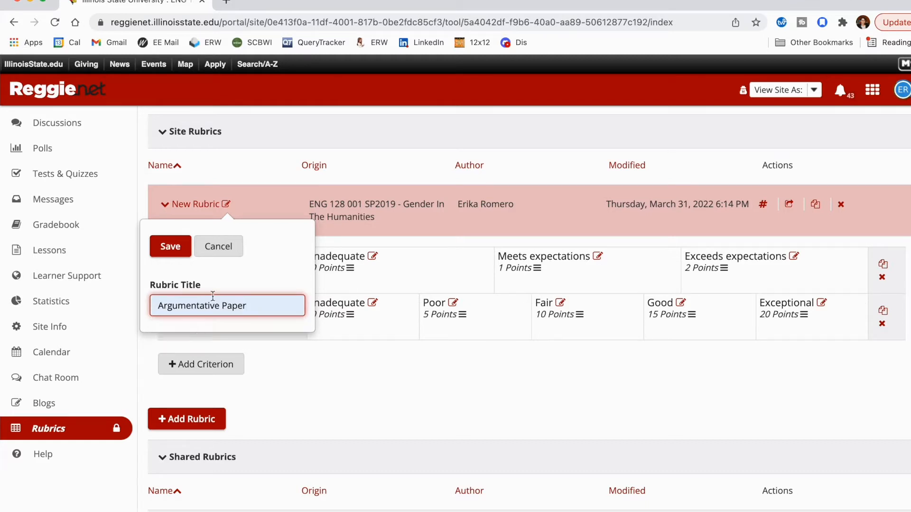
pyautogui.write('1')
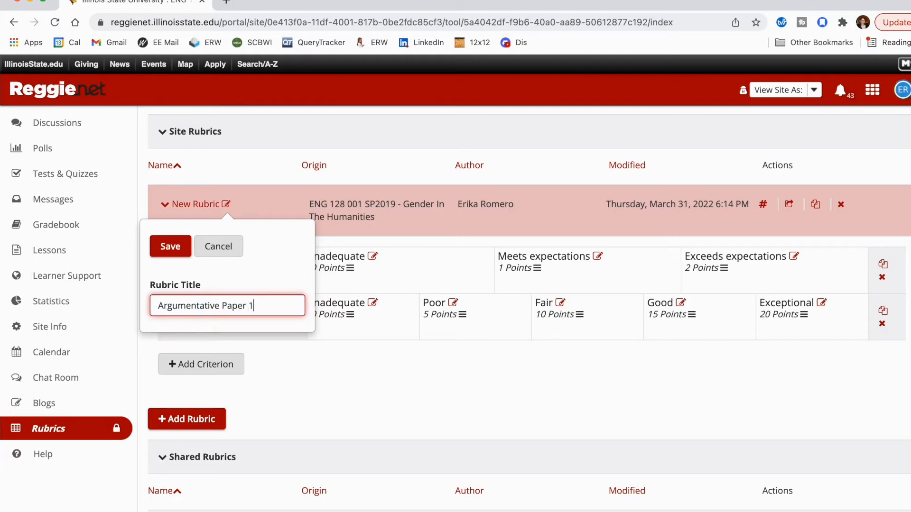
pyautogui.click(188, 253)
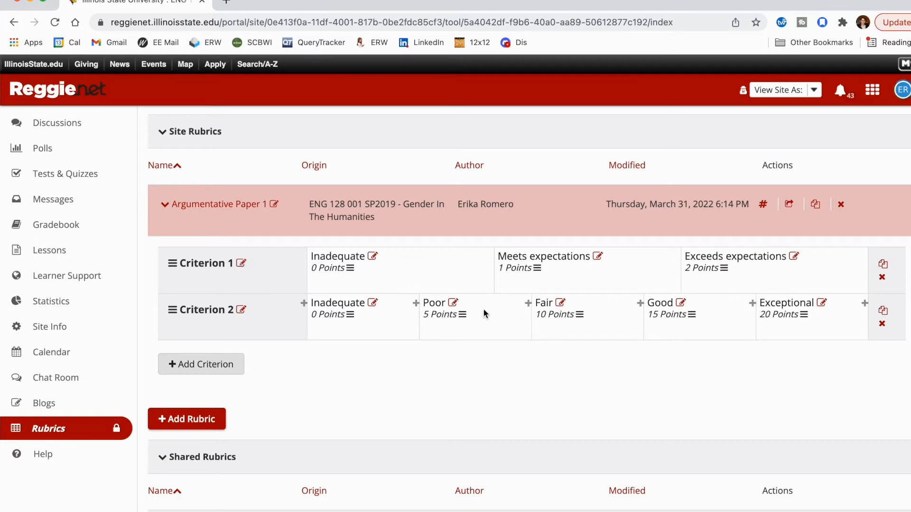
# - Remove the Poor and Fair ratings from Criterion 2
pyautogui.click(453, 303)
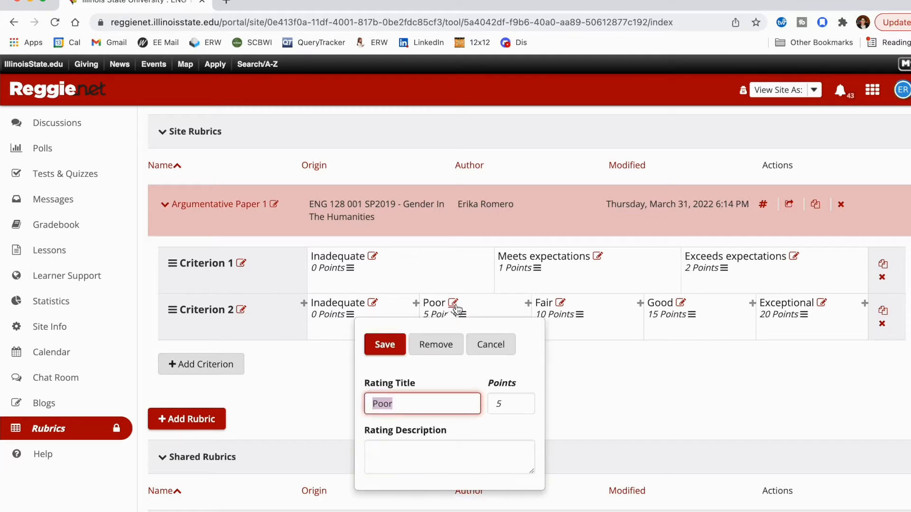
pyautogui.click(443, 345)
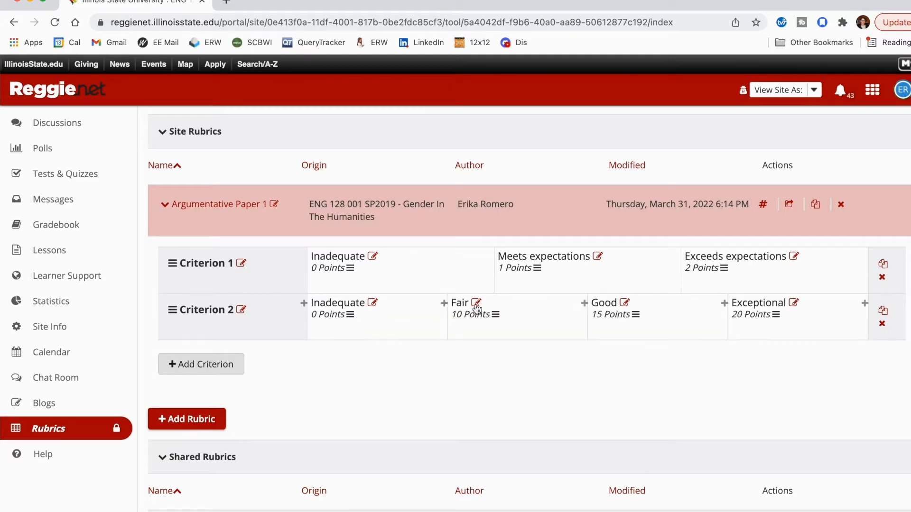
pyautogui.click(476, 302)
pyautogui.click(464, 345)
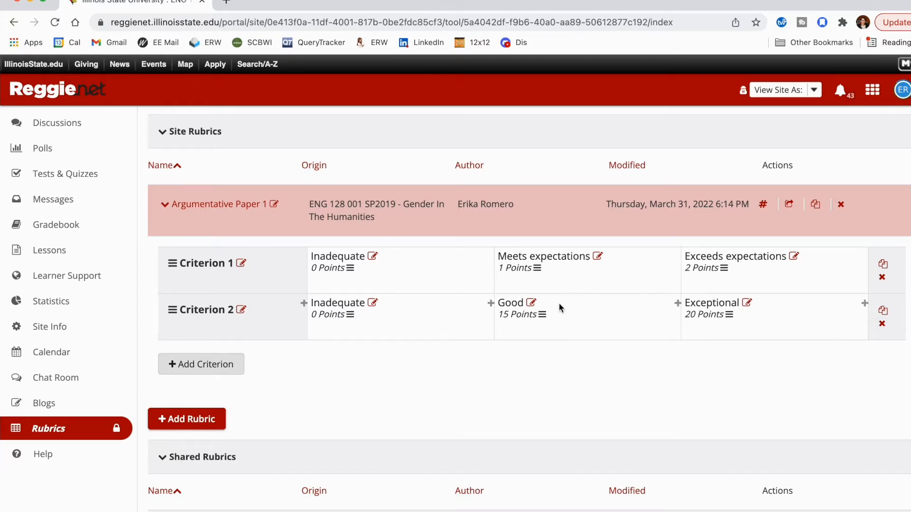
# - Rename Criterion 2's Good rating as "Meets Expectations" and save it
pyautogui.click(533, 306)
pyautogui.write('M')
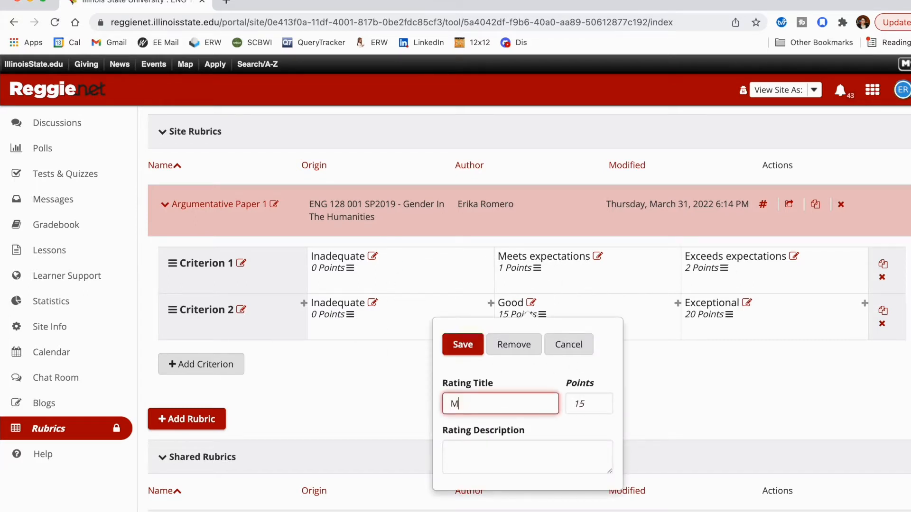
pyautogui.write('eets Expectations')
pyautogui.click(471, 348)
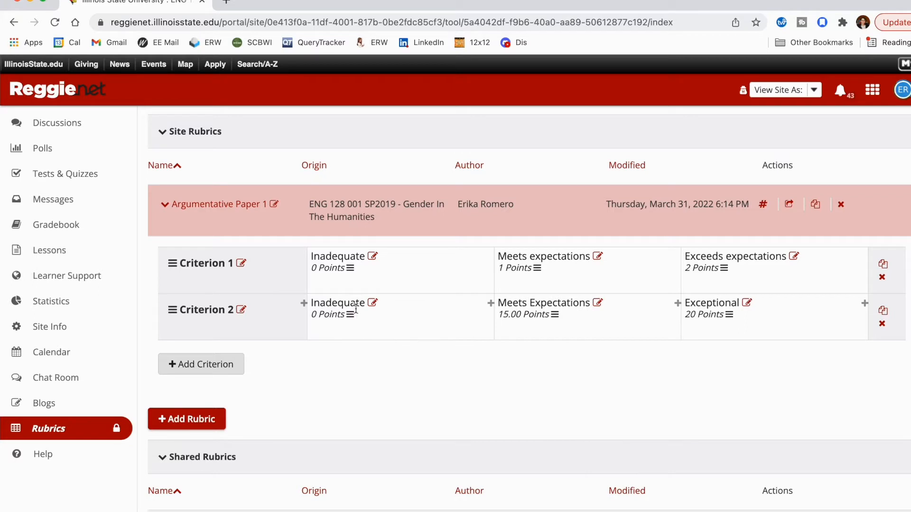
# - Rename Criterion 1 as "MLA" with the description "Header, heading, internal citations, Works Cited" and save it
pyautogui.click(241, 264)
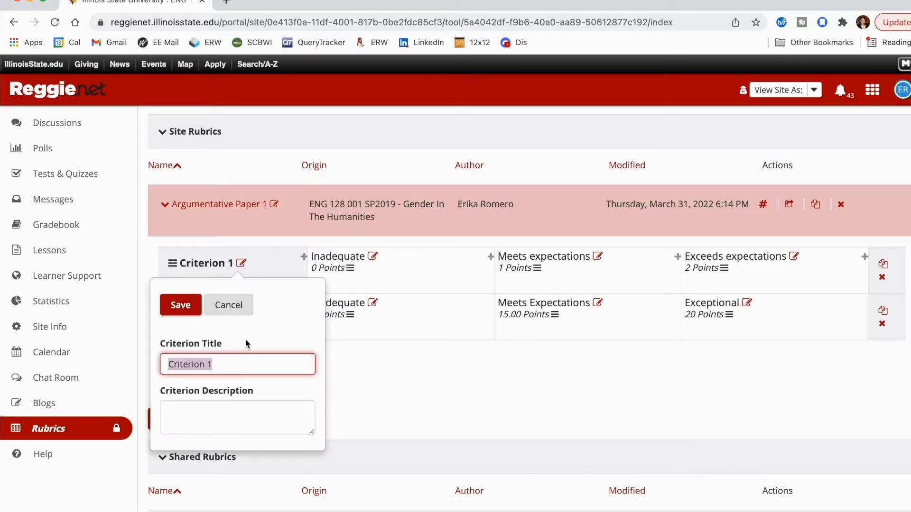
pyautogui.write('MLA')
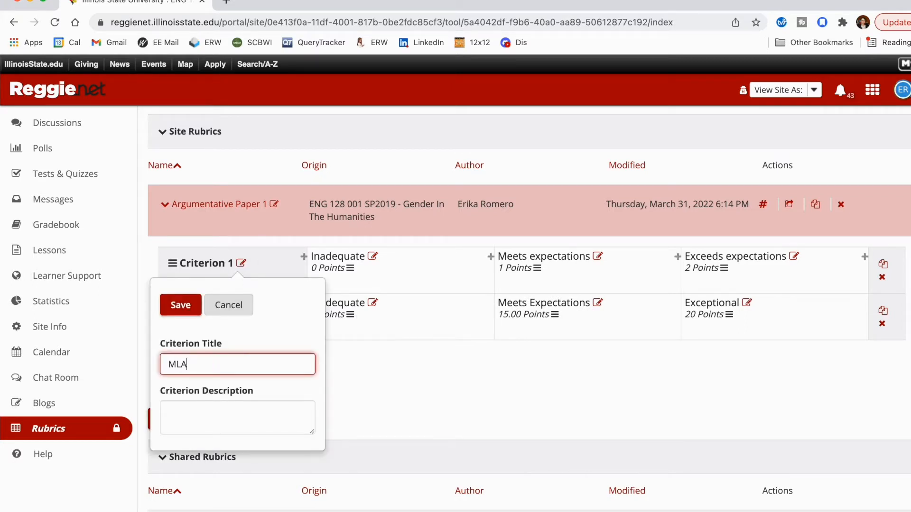
pyautogui.click(194, 426)
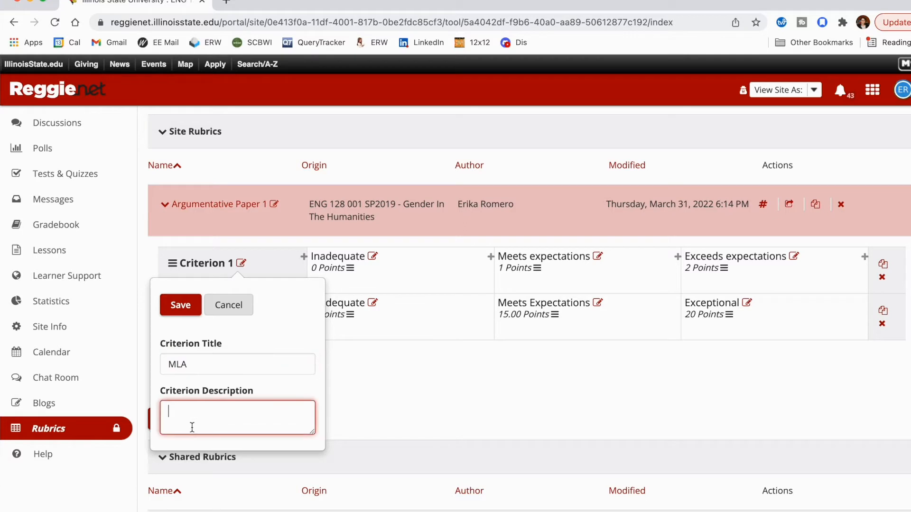
pyautogui.write('Hbold')
pyautogui.press('BackSpace')
pyautogui.press('BackSpace')
pyautogui.press('BackSpace')
pyautogui.press('BackSpace')
pyautogui.write('eader, f')
pyautogui.press('BackSpace')
pyautogui.write('heading, internal citations, ')
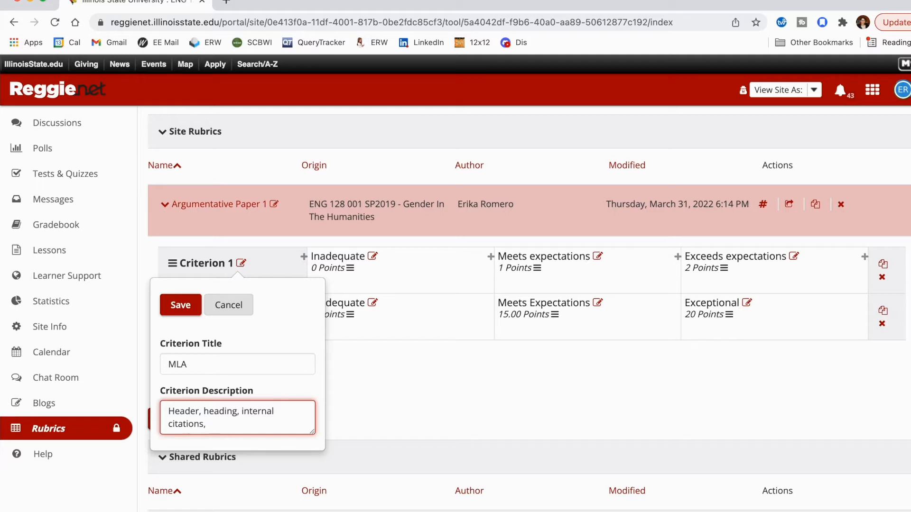
pyautogui.write('Works Cited')
pyautogui.click(179, 305)
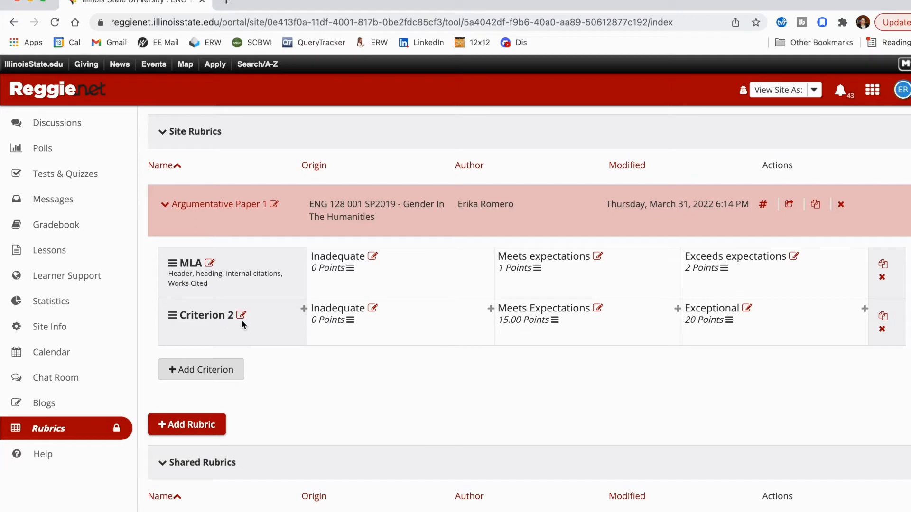
# - Rename Criterion 2 as "Argumentative Thesis" and save it
pyautogui.click(241, 318)
pyautogui.write('Ar')
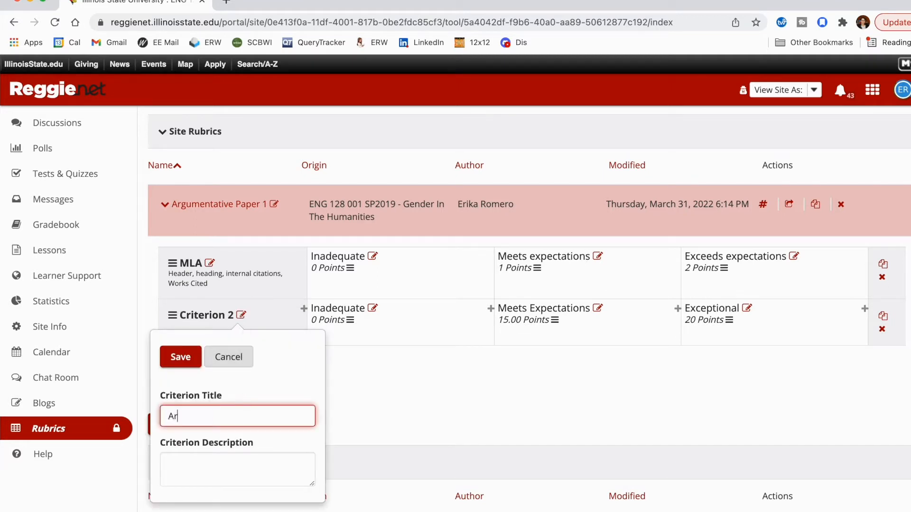
pyautogui.write('gumentative Thesis')
pyautogui.click(178, 360)
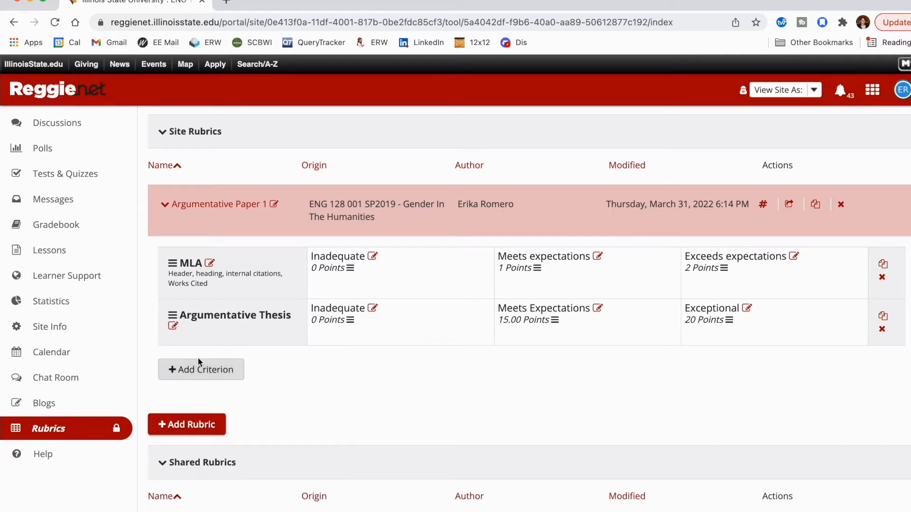
# - Add a third criterion titled "Paper Structure" to the rubric and save it
pyautogui.click(198, 370)
pyautogui.write('Pap')
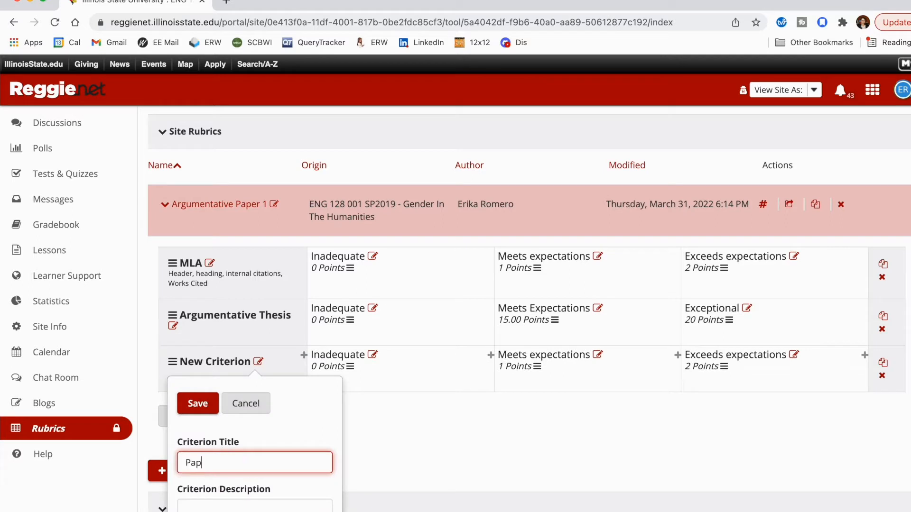
pyautogui.write('er Structure')
pyautogui.click(198, 403)
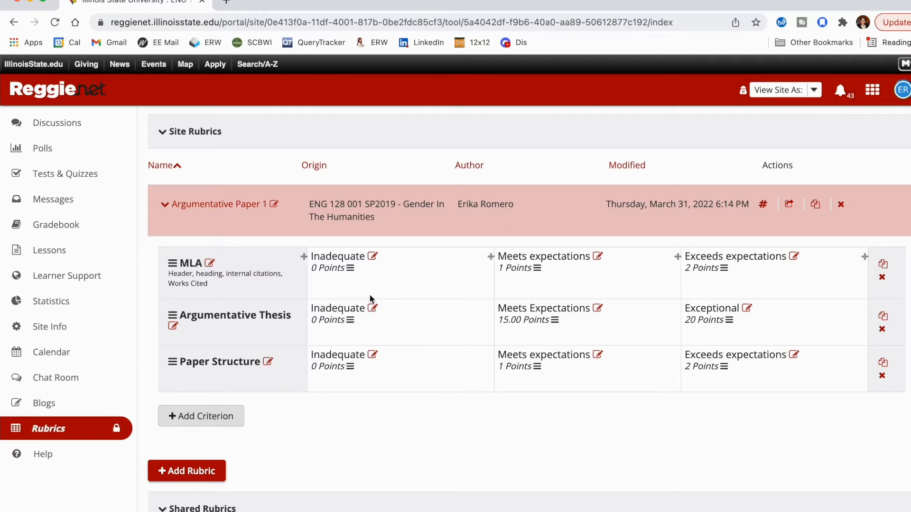
# - Set the MLA criterion's Inadequate rating to 1 point with the description "No elements are in MLA" and save it
pyautogui.click(372, 257)
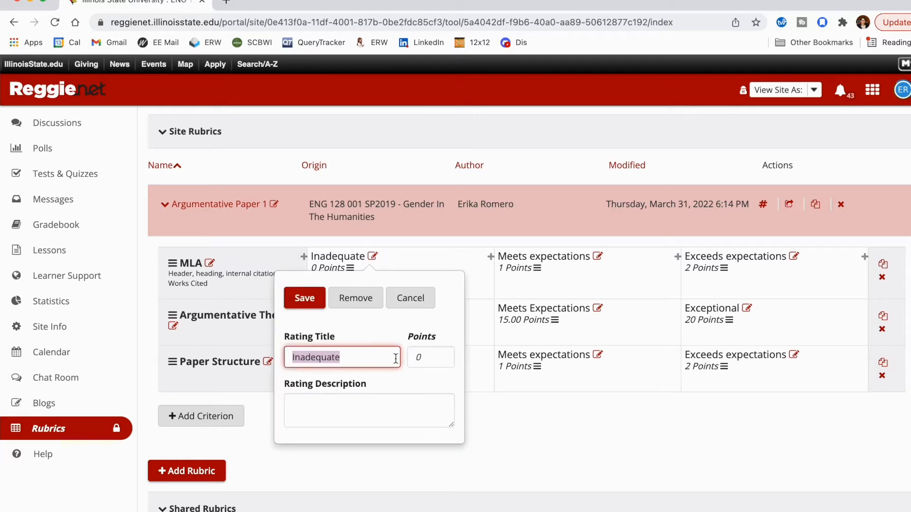
pyautogui.click(427, 359)
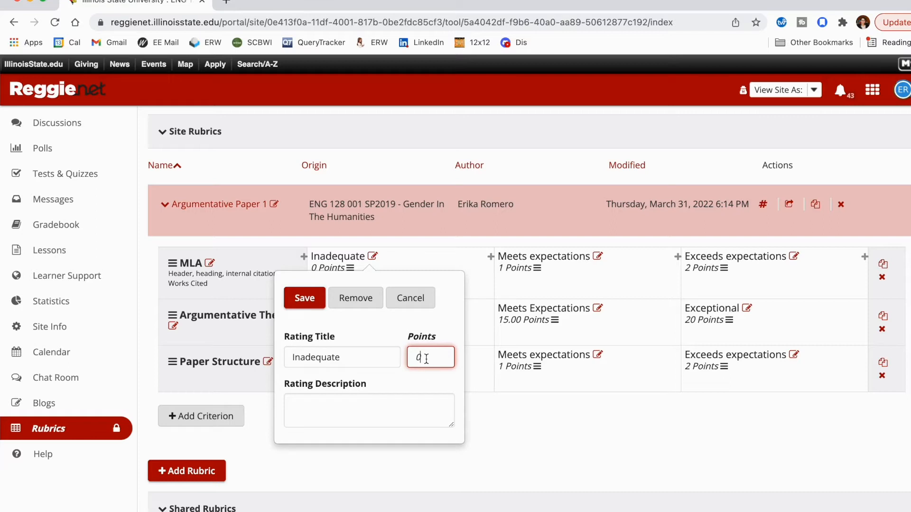
pyautogui.press('BackSpace')
pyautogui.write('1')
pyautogui.click(357, 405)
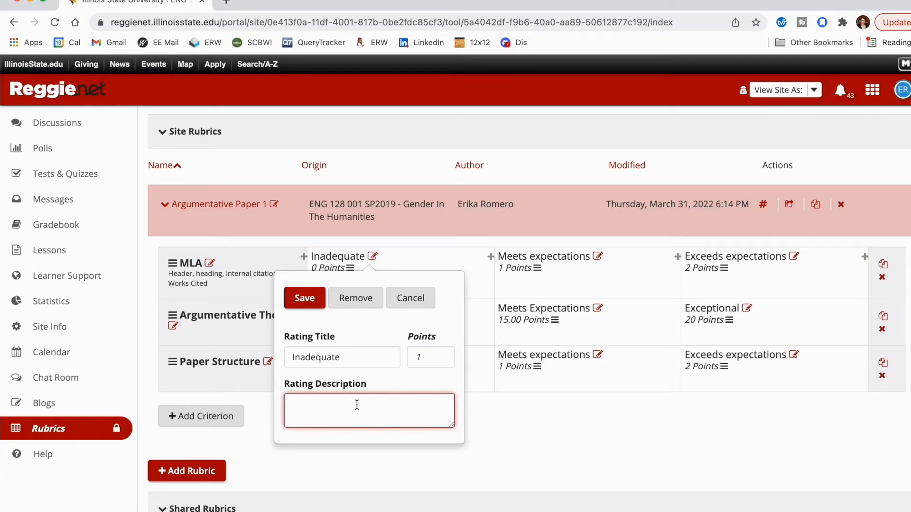
pyautogui.write('No elements are in MLA')
pyautogui.click(298, 299)
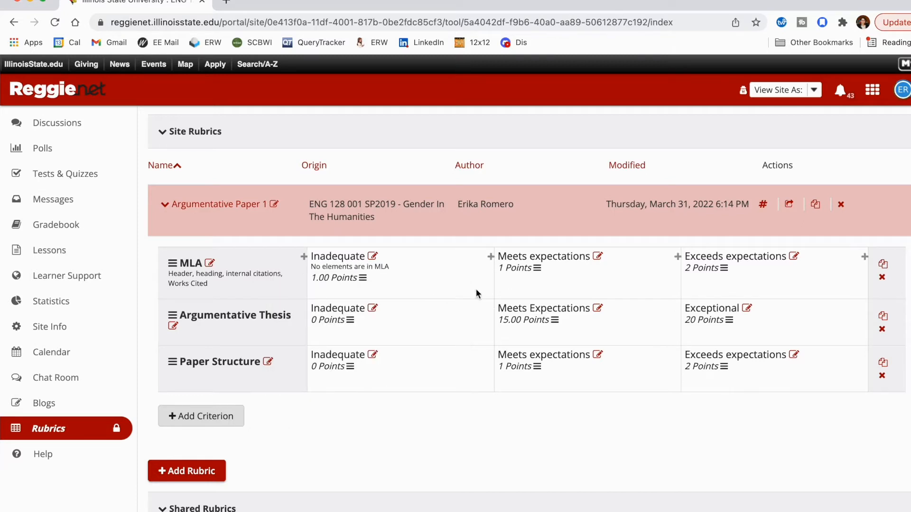
# - Set the MLA criterion's Meets expectations rating to 2 points with the description "Most of the elements are in MLA" and save it
pyautogui.click(597, 264)
pyautogui.click(653, 357)
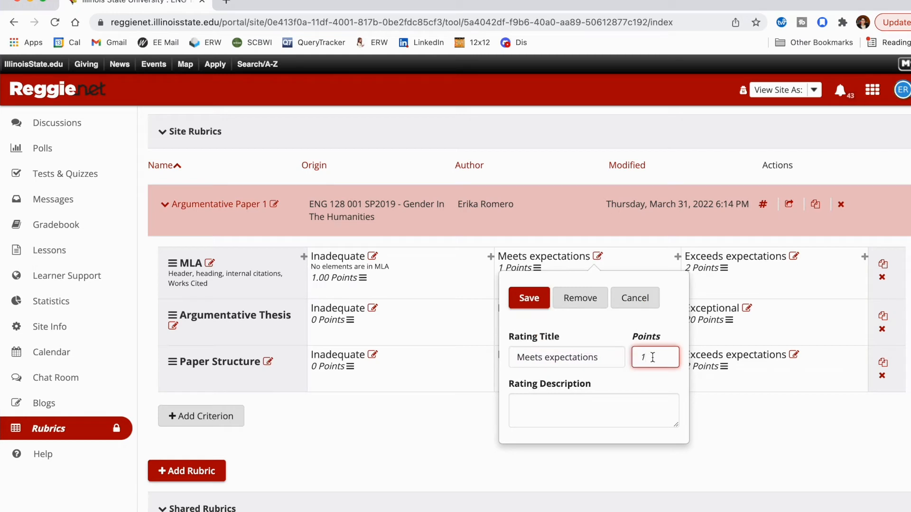
pyautogui.write('2')
pyautogui.click(559, 407)
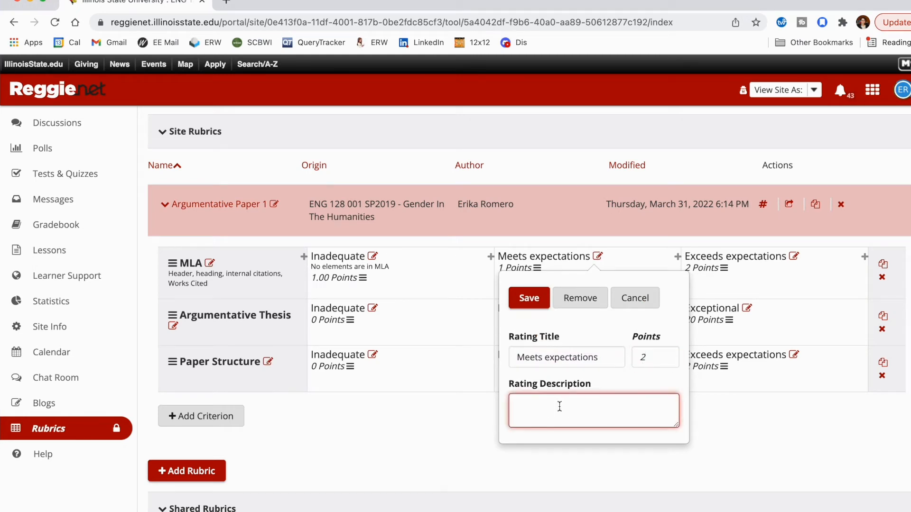
pyautogui.write('Most of the elements are in MLA')
pyautogui.click(529, 298)
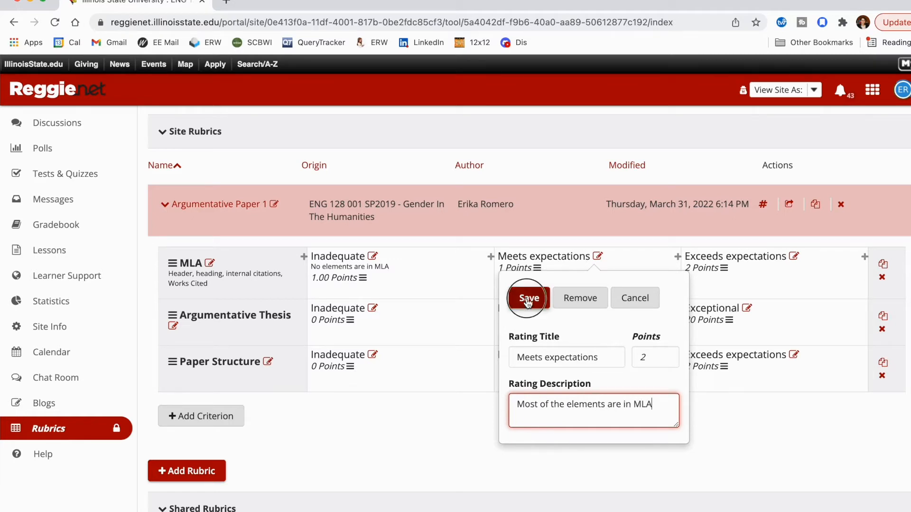
# - Set the MLA criterion's Exceeds expectations rating to 3 points with the description "Everything is in MLA" and save it
pyautogui.click(794, 256)
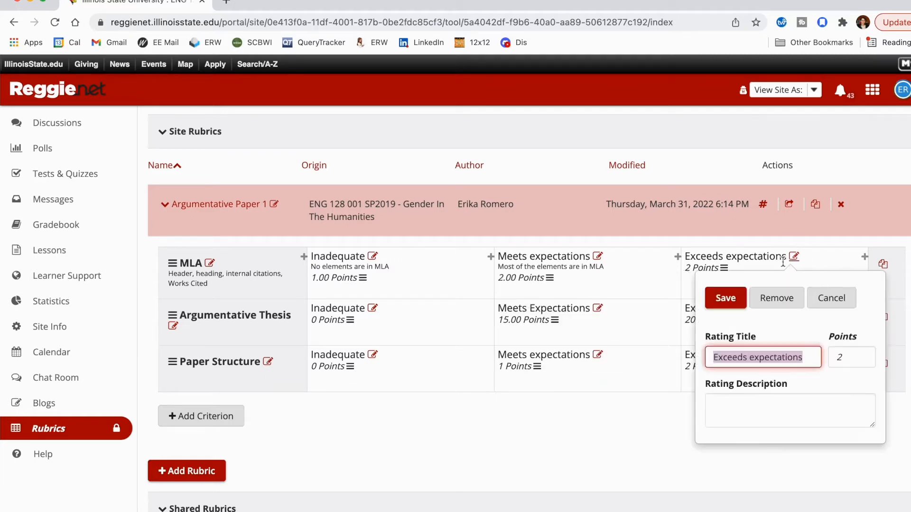
pyautogui.click(851, 357)
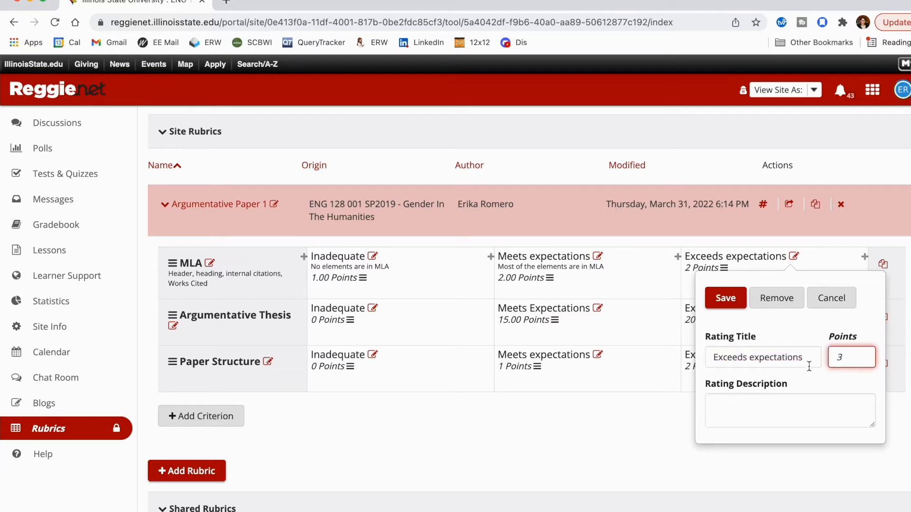
pyautogui.click(738, 404)
pyautogui.write('Every')
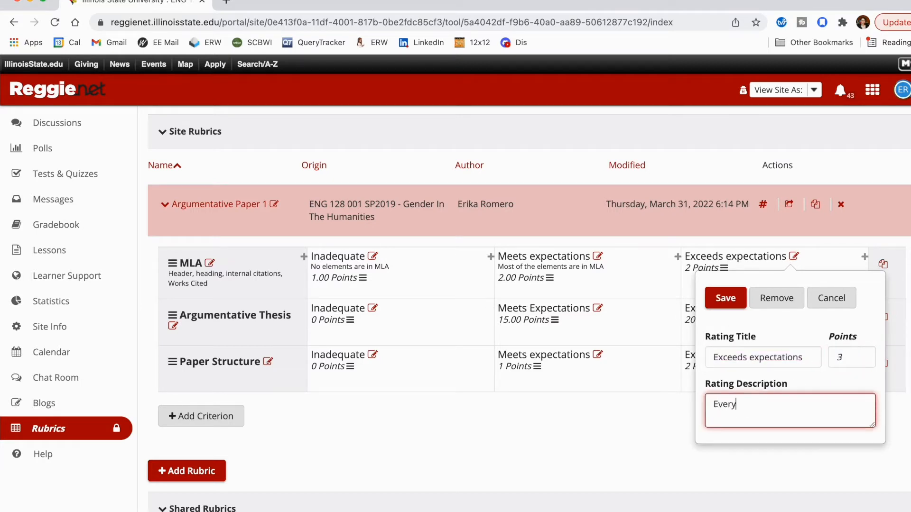
pyautogui.write('thing is in MLA')
pyautogui.click(724, 297)
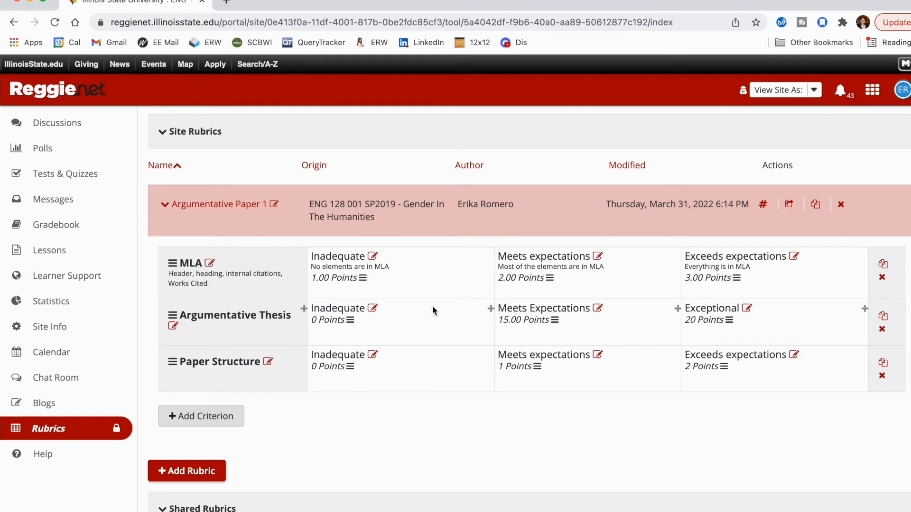
# - Set the Argumentative Thesis criterion's Inadequate rating to 2 points and save it
pyautogui.click(375, 310)
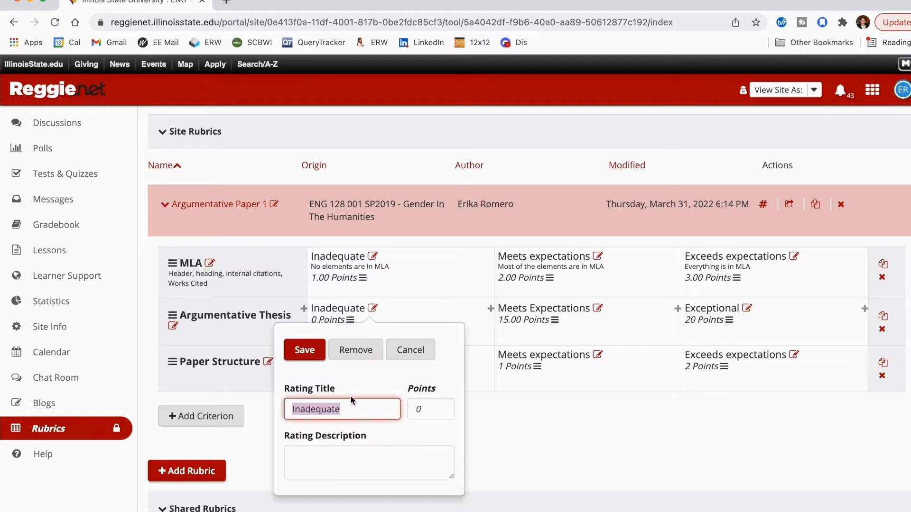
pyautogui.click(437, 411)
pyautogui.press('BackSpace')
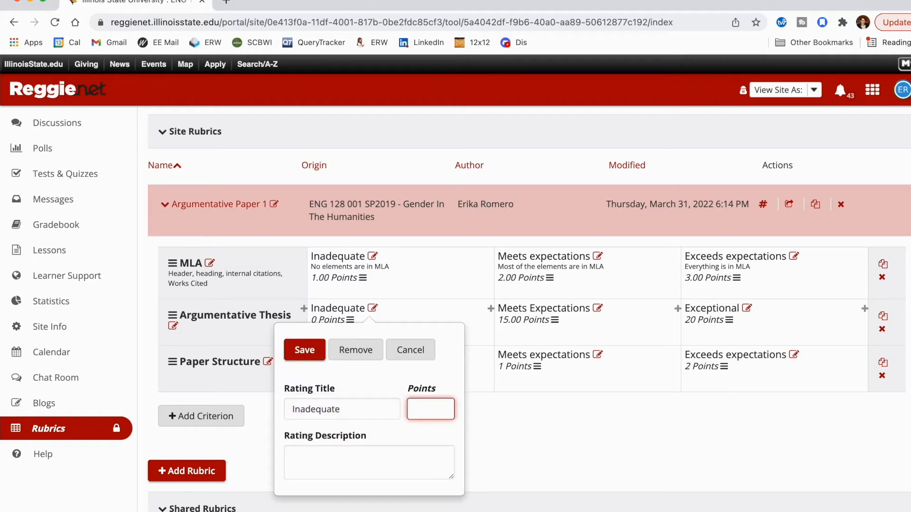
pyautogui.write('2')
pyautogui.click(304, 349)
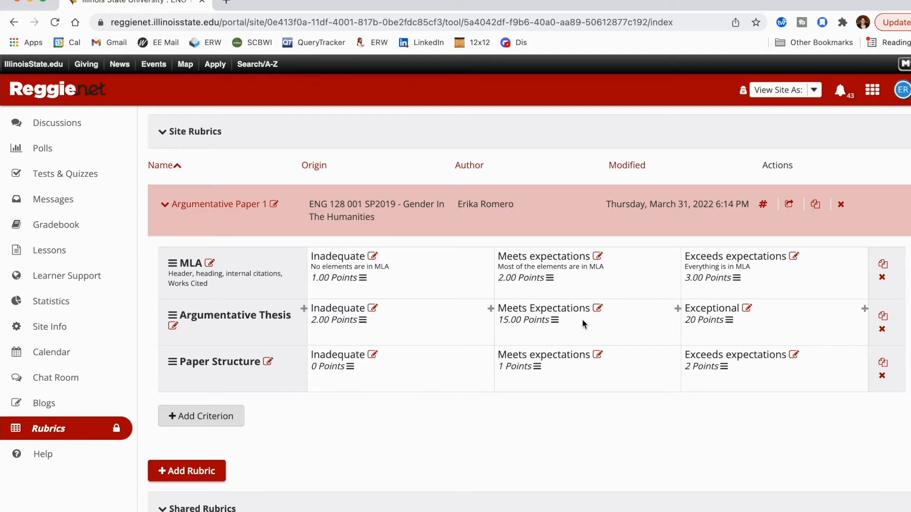
# - Set the Argumentative Thesis criterion's Meets Expectations rating to 4 points and save it
pyautogui.click(597, 308)
pyautogui.click(665, 409)
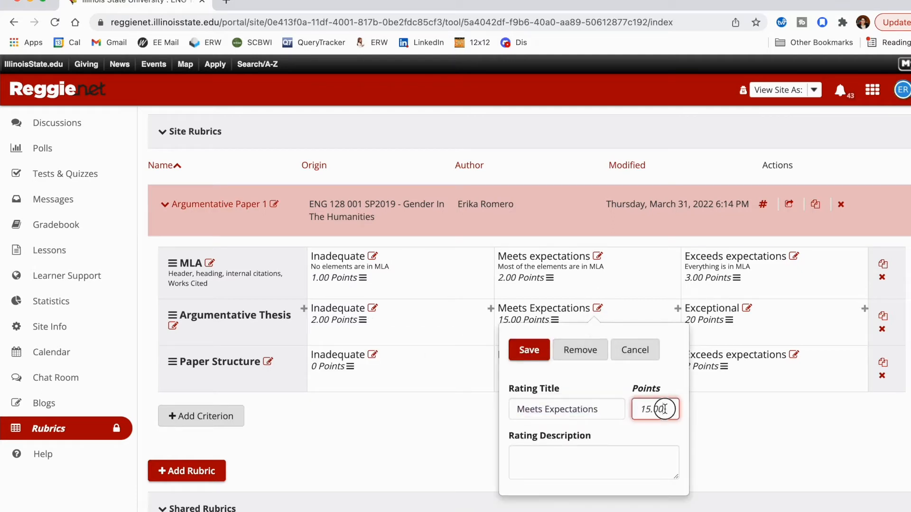
pyautogui.doubleClick(665, 409)
pyautogui.write('4')
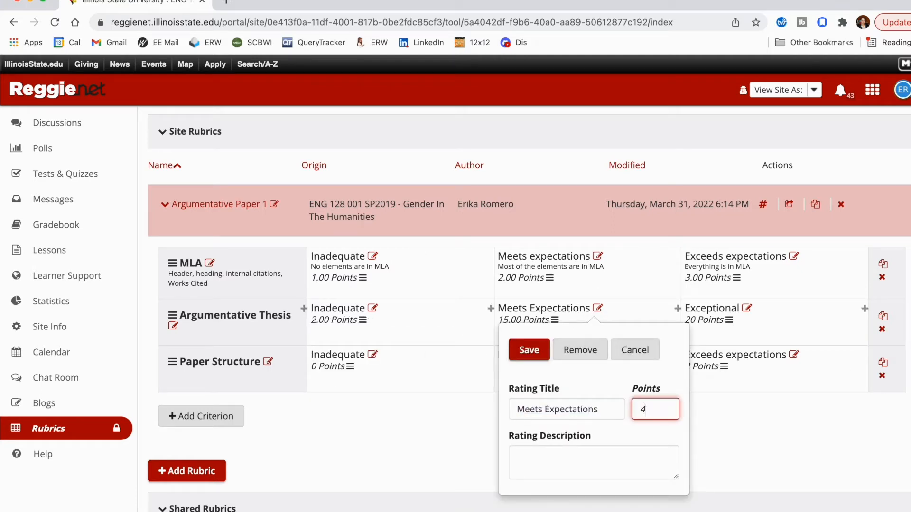
pyautogui.click(532, 354)
# - Set the Argumentative Thesis criterion's Exceptional rating to 6 points and save it
pyautogui.click(747, 309)
pyautogui.click(793, 409)
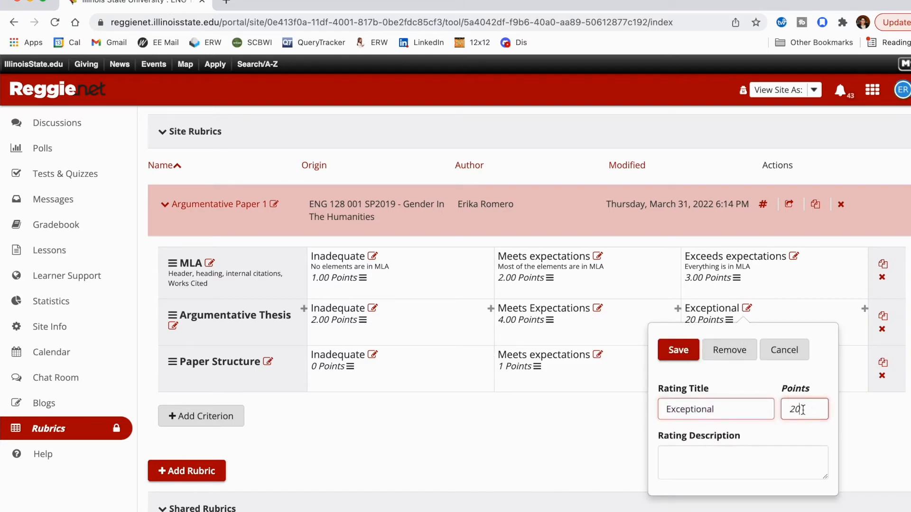
pyautogui.press('BackSpace')
pyautogui.press('BackSpace')
pyautogui.write('6')
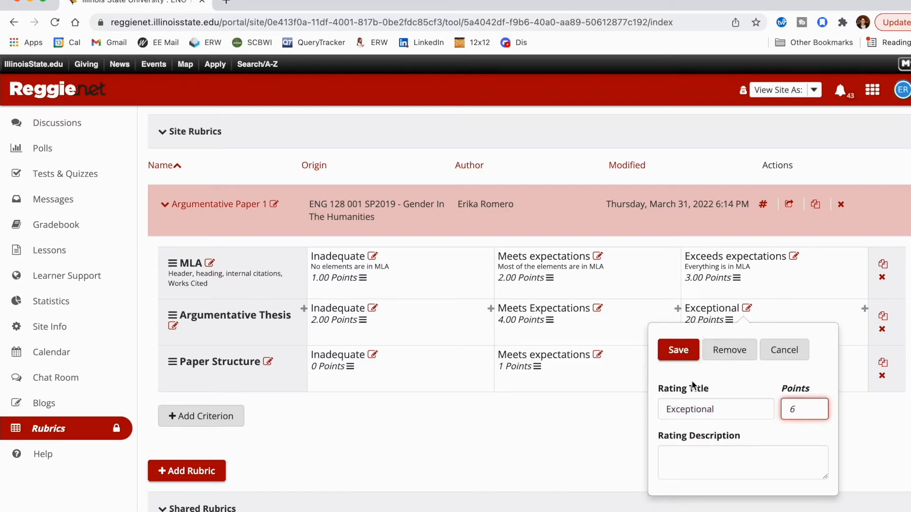
pyautogui.click(666, 355)
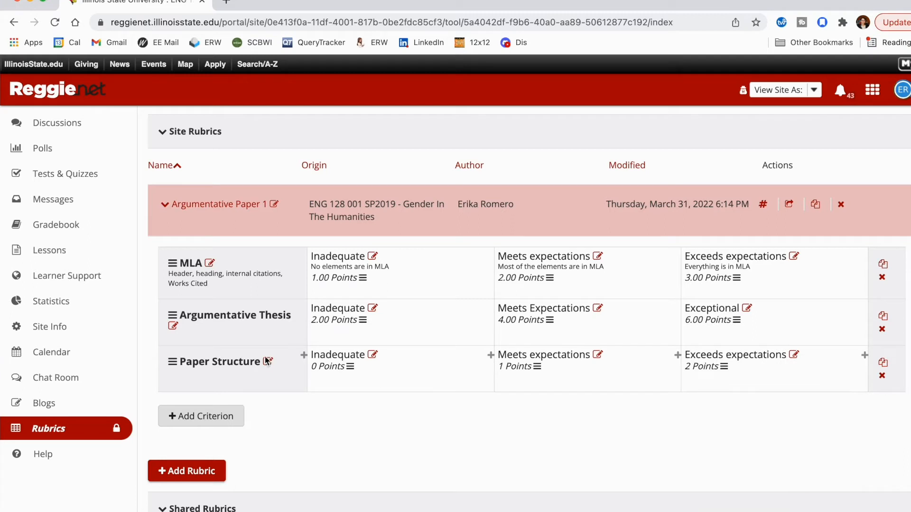
# - Set the Paper Structure criterion's Inadequate rating to 6 points and save it
pyautogui.click(373, 355)
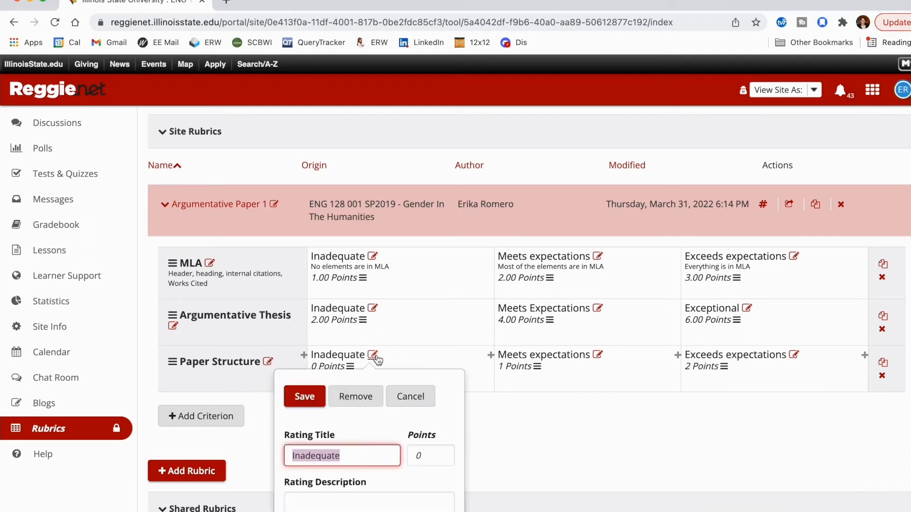
pyautogui.click(422, 456)
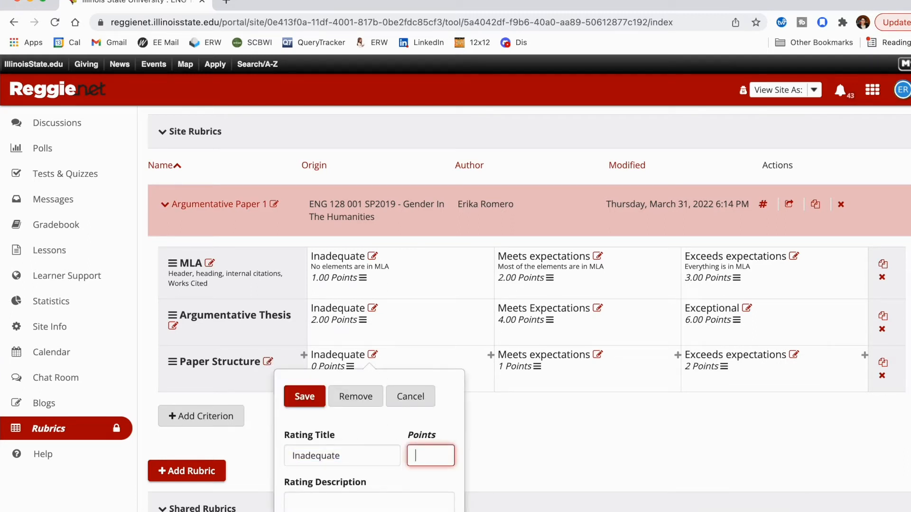
pyautogui.write('6')
pyautogui.click(311, 399)
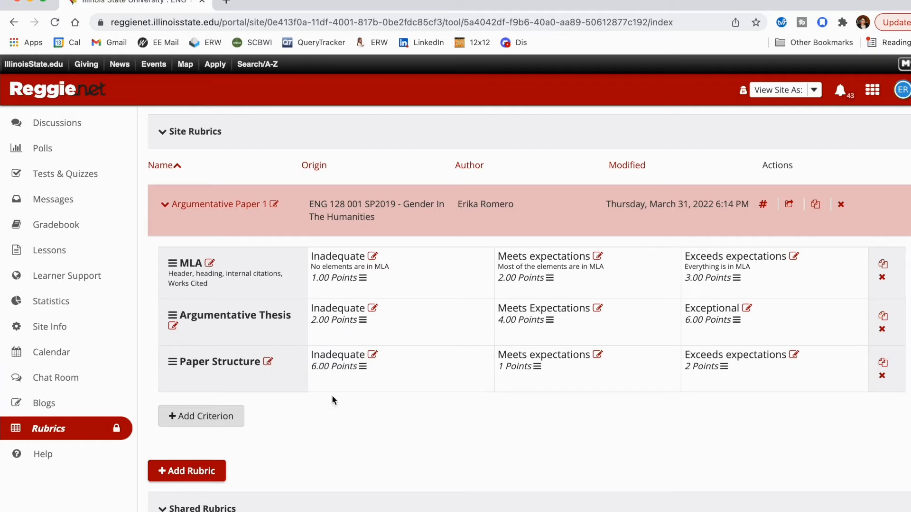
# - Set the Paper Structure criterion's Meets expectations rating to 12 points and save it
pyautogui.click(597, 355)
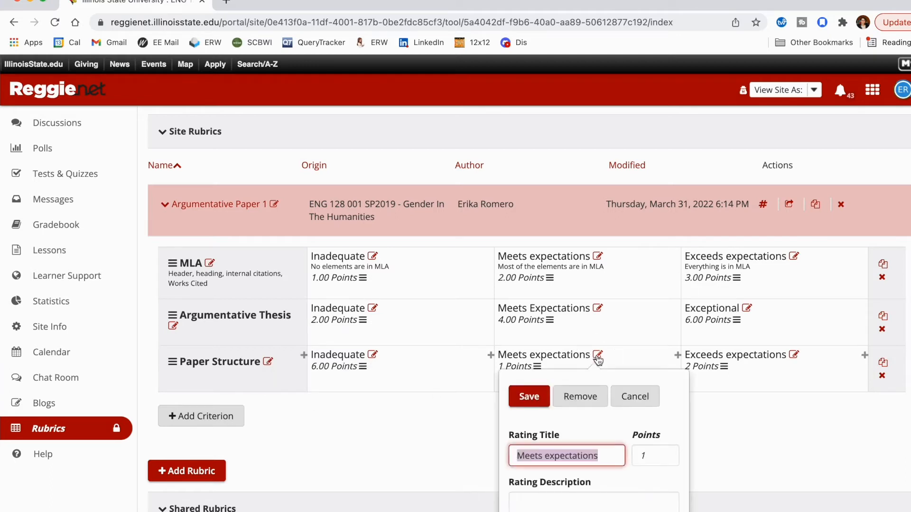
pyautogui.click(649, 455)
pyautogui.write('2')
pyautogui.click(529, 397)
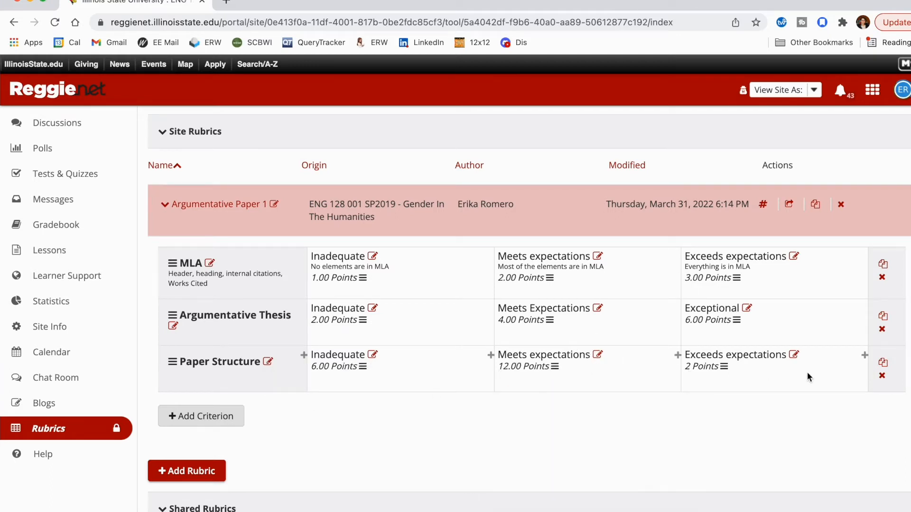
# - Set the Paper Structure criterion's Exceeds expectations rating to 18 points and save it
pyautogui.click(794, 355)
pyautogui.click(852, 456)
pyautogui.press('BackSpace')
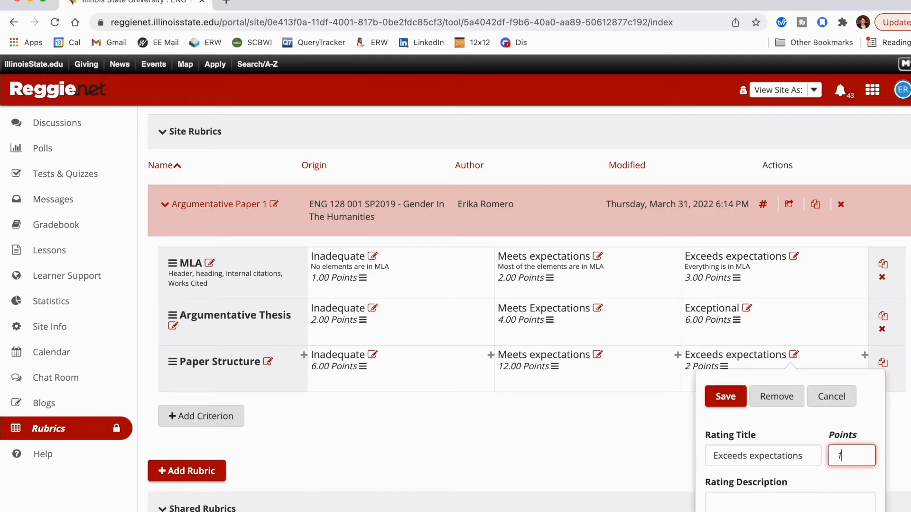
pyautogui.write('18')
pyautogui.click(726, 396)
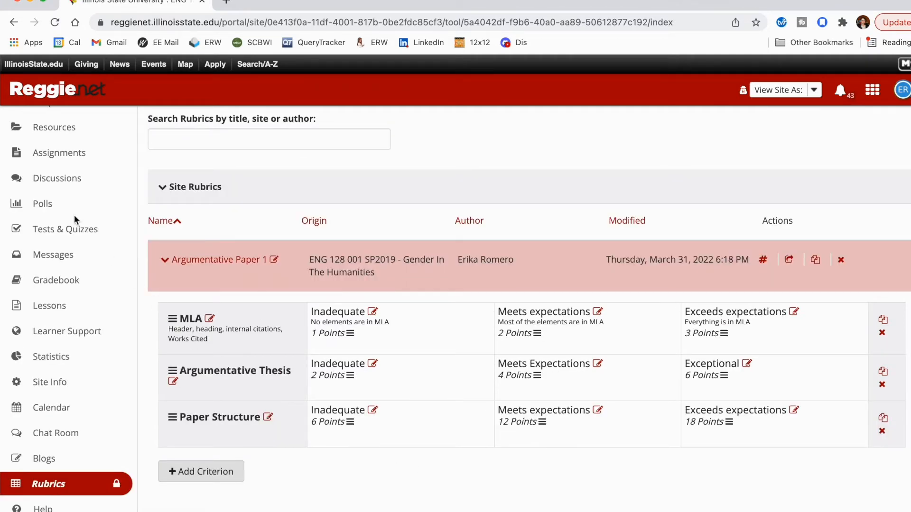
# - Open the Gender Autobiography assignment for editing and enable grading for it
pyautogui.click(71, 156)
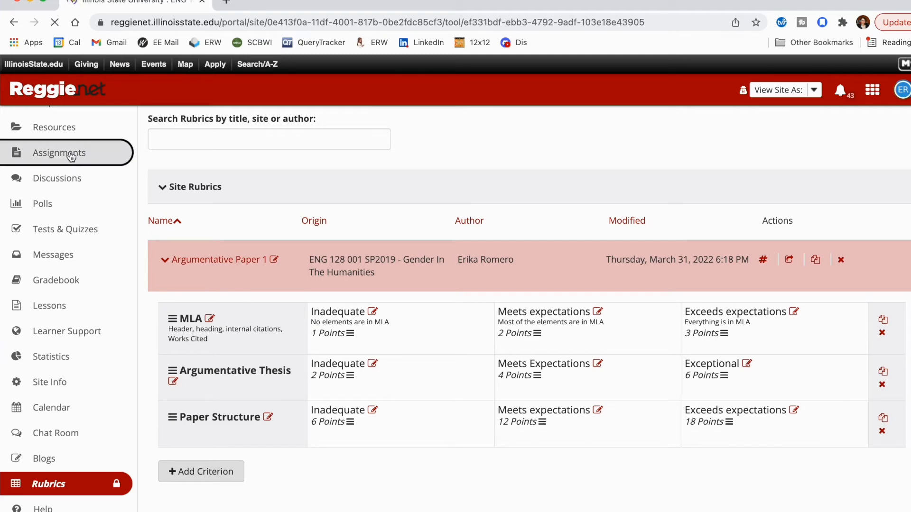
pyautogui.scroll(-10, 242, 284)
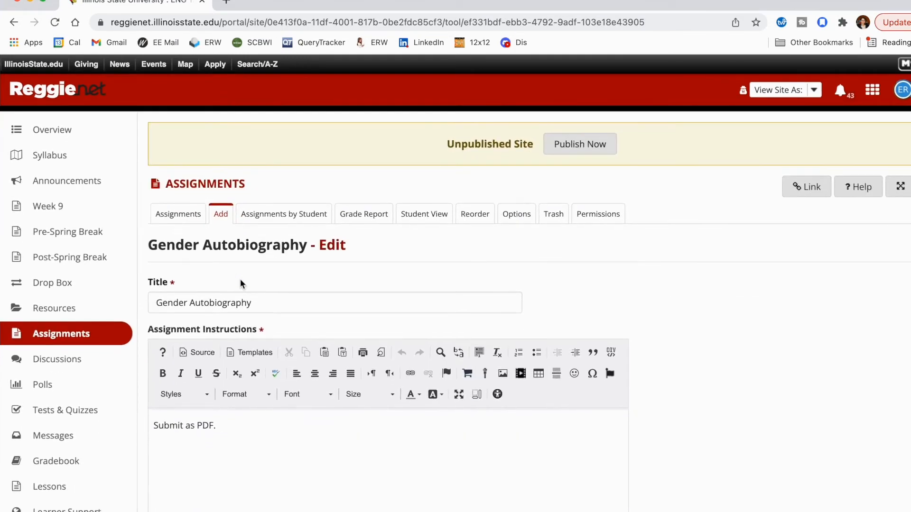
pyautogui.scroll(-8, 240, 284)
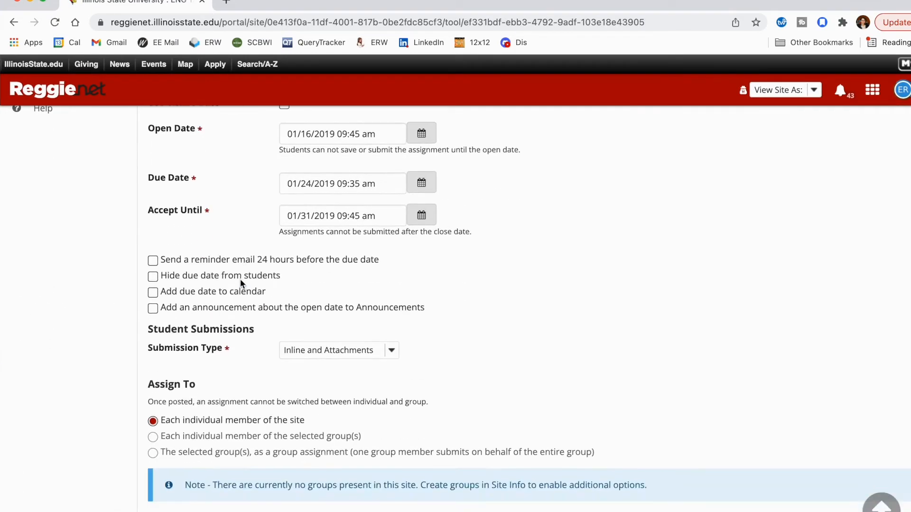
pyautogui.scroll(-2, 240, 281)
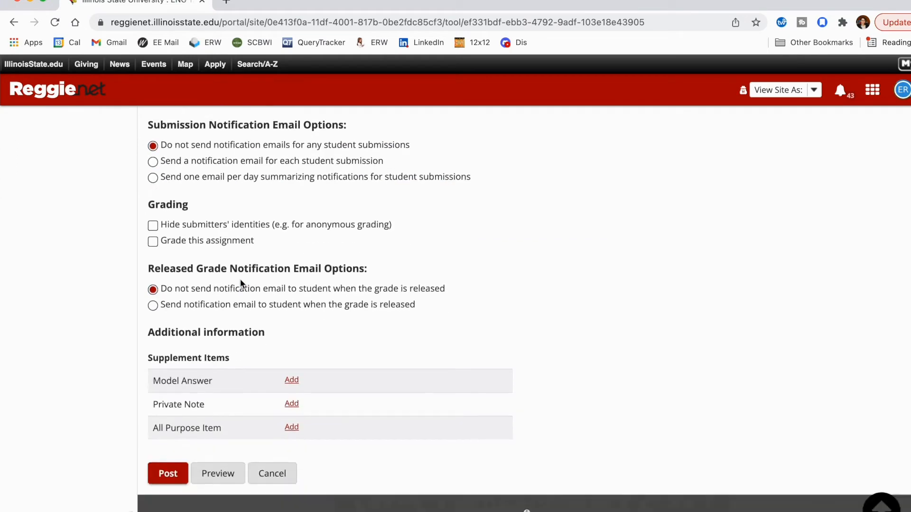
pyautogui.scroll(2, 238, 288)
pyautogui.click(174, 311)
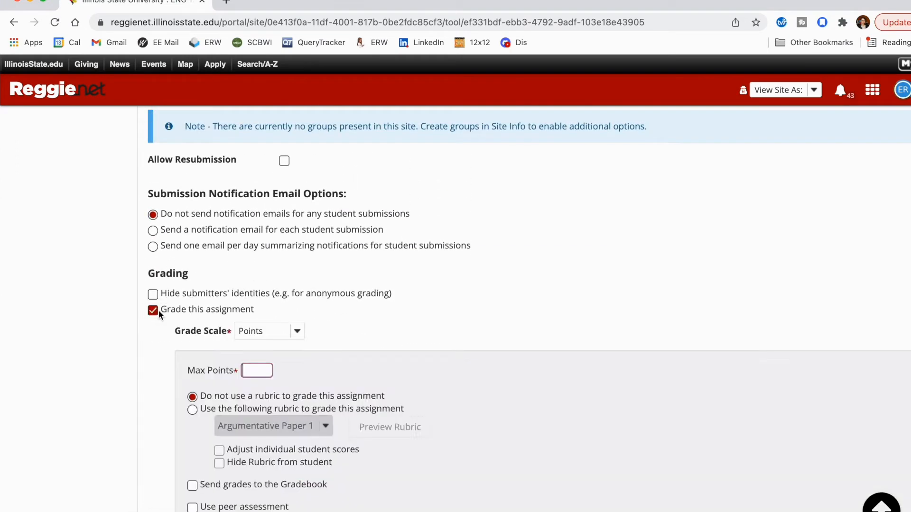
# - Set the assignment's maximum points to 27 and attach the Argumentative Paper 1 rubric for grading, previewing the rubric
pyautogui.scroll(-2, 215, 317)
pyautogui.click(253, 298)
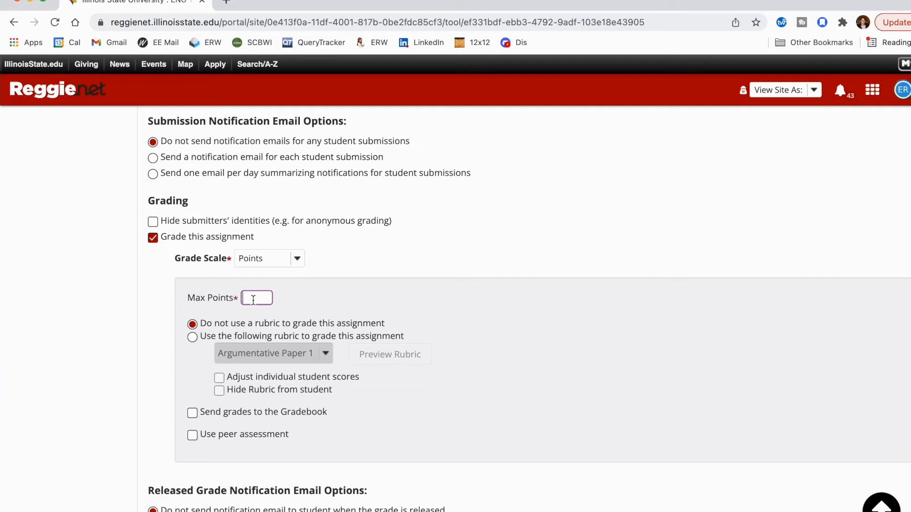
pyautogui.write('27')
pyautogui.click(192, 338)
pyautogui.click(274, 363)
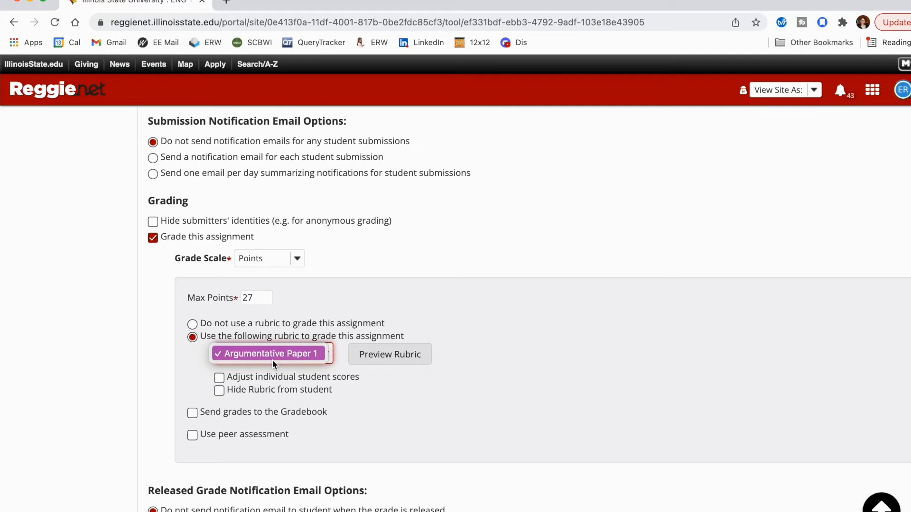
pyautogui.click(397, 382)
pyautogui.click(385, 356)
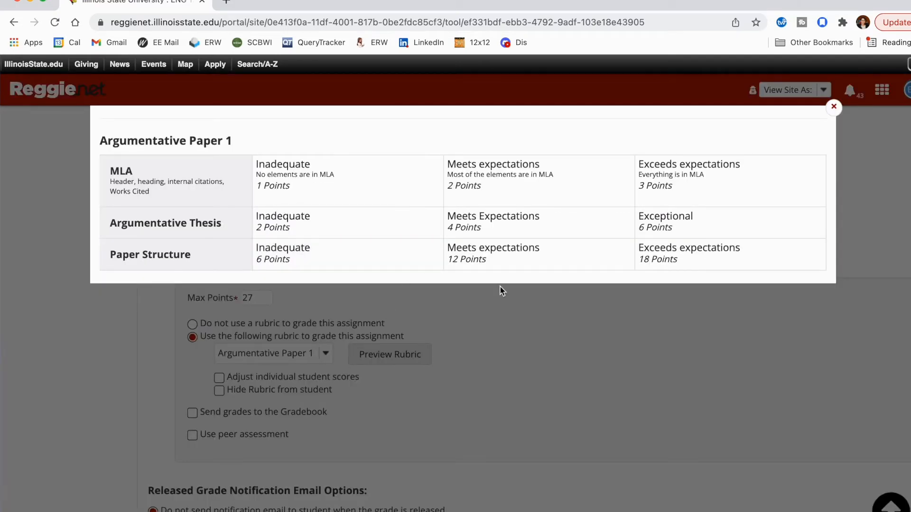
pyautogui.click(831, 107)
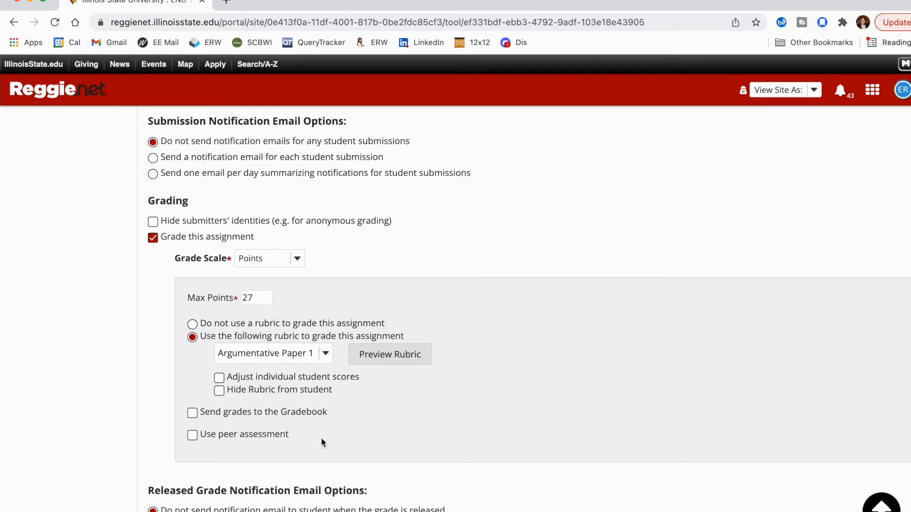
# - Post the Gender Autobiography assignment with its updated grading settings
pyautogui.scroll(-1, 321, 439)
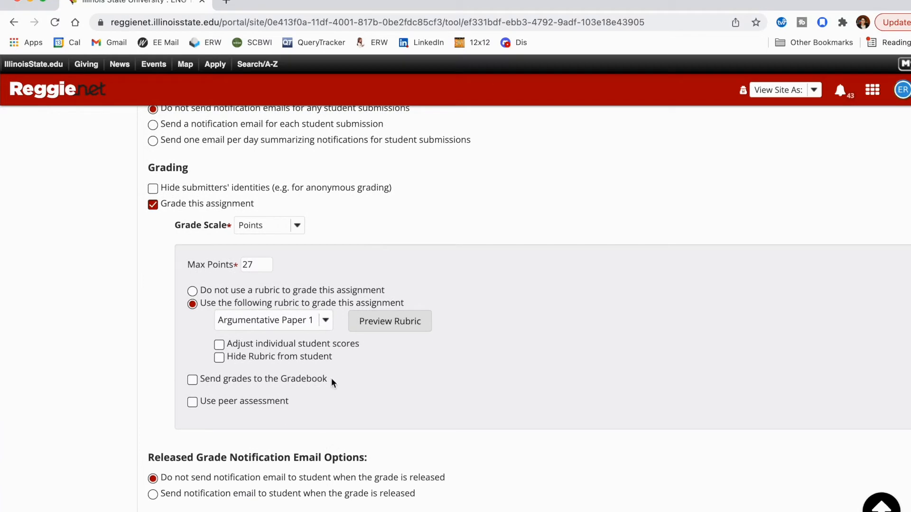
pyautogui.scroll(-5, 331, 379)
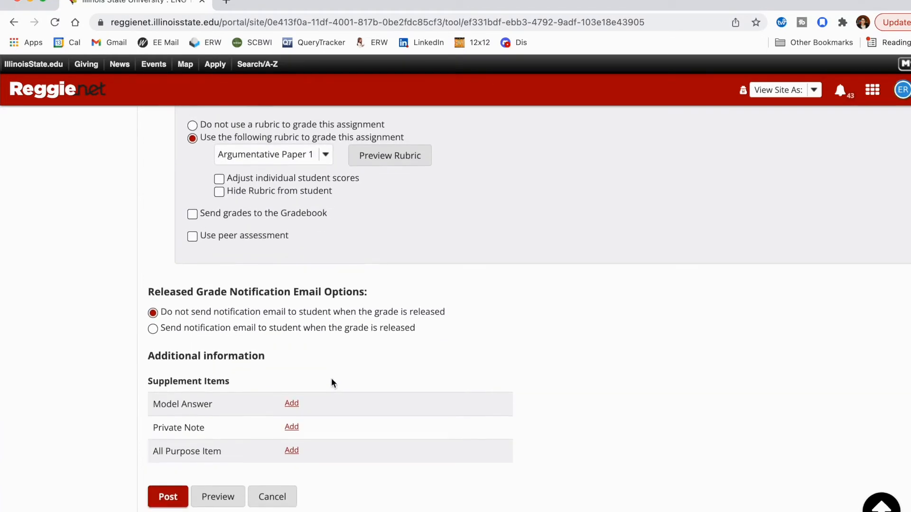
pyautogui.click(164, 472)
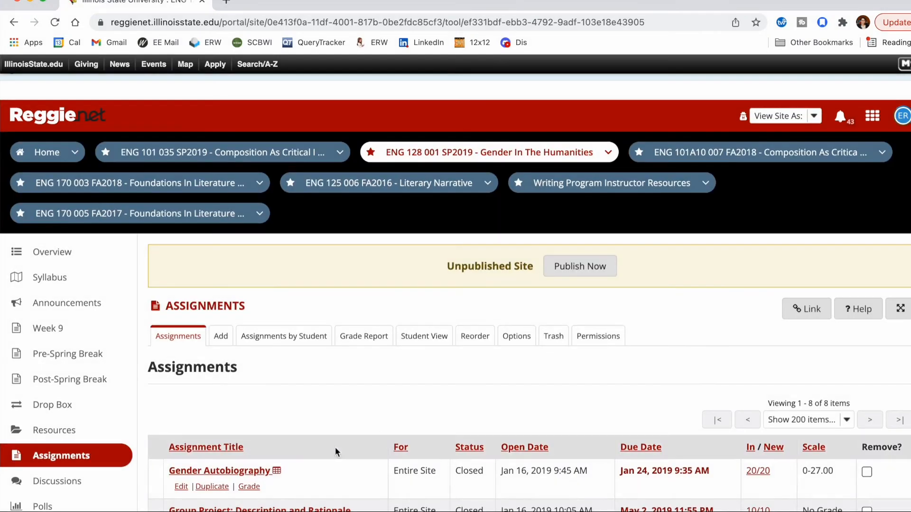
# - Open the Gender Autobiography submissions for grading and bring up the rubric for the first student's submission
pyautogui.click(249, 487)
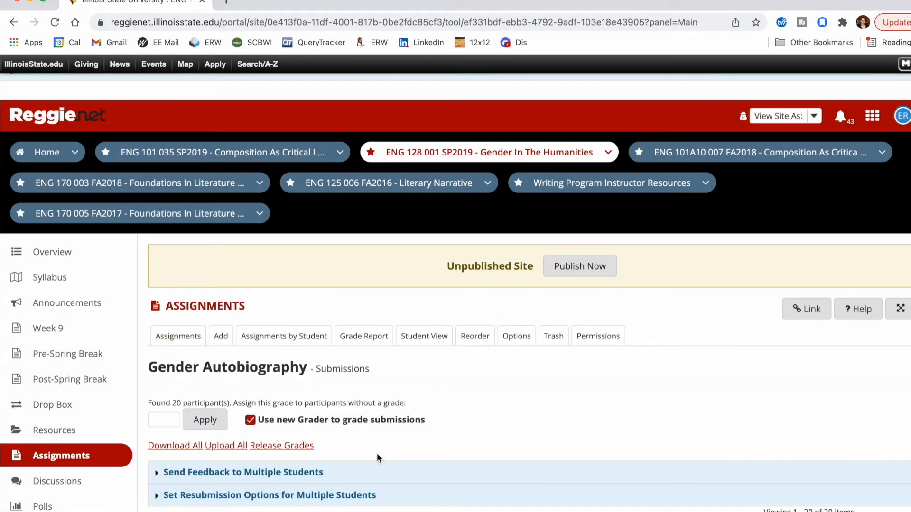
pyautogui.scroll(-3, 459, 447)
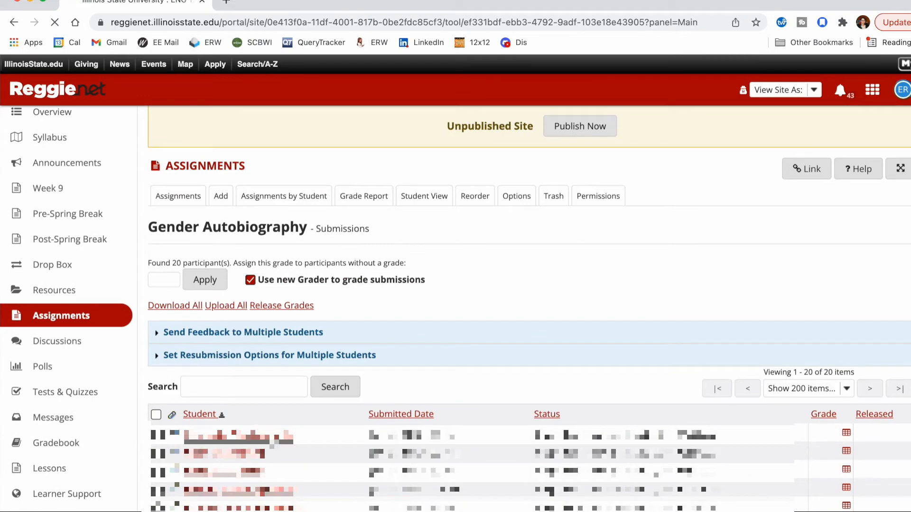
pyautogui.click(272, 436)
pyautogui.scroll(-3, 456, 308)
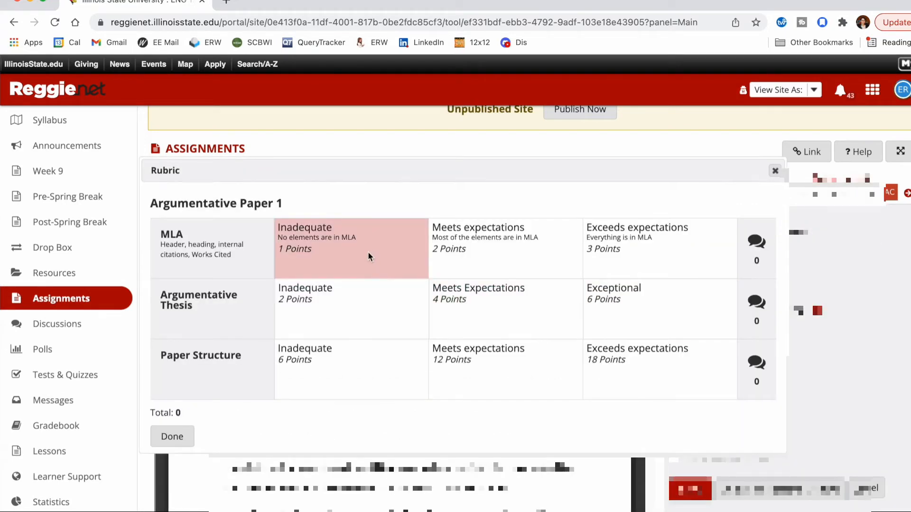
# - Rate the submission Inadequate for MLA, Meets Expectations for Argumentative Thesis and Exceeds expectations for Paper Structure, and finish the rubric
pyautogui.click(353, 244)
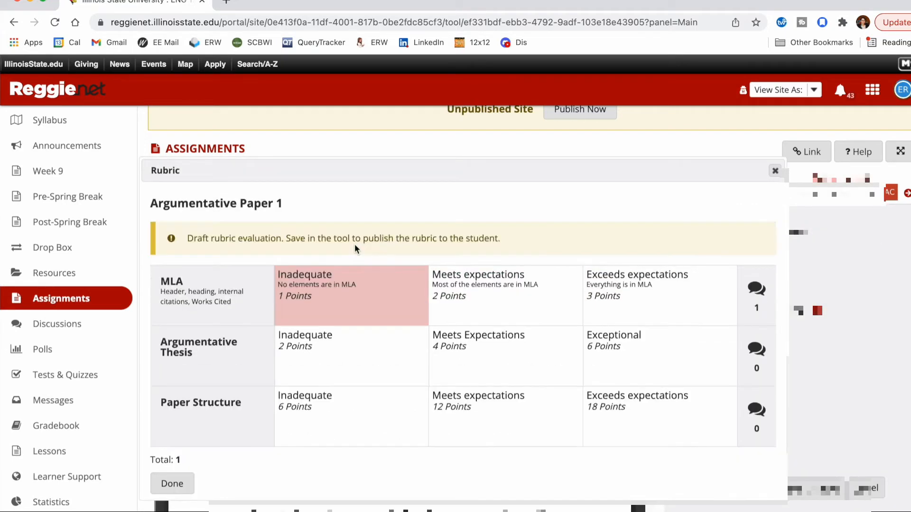
pyautogui.click(487, 355)
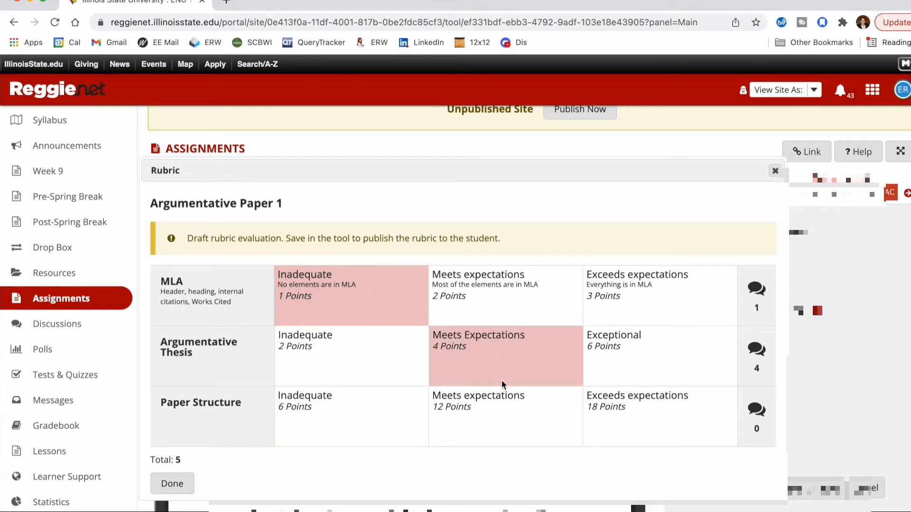
pyautogui.click(599, 404)
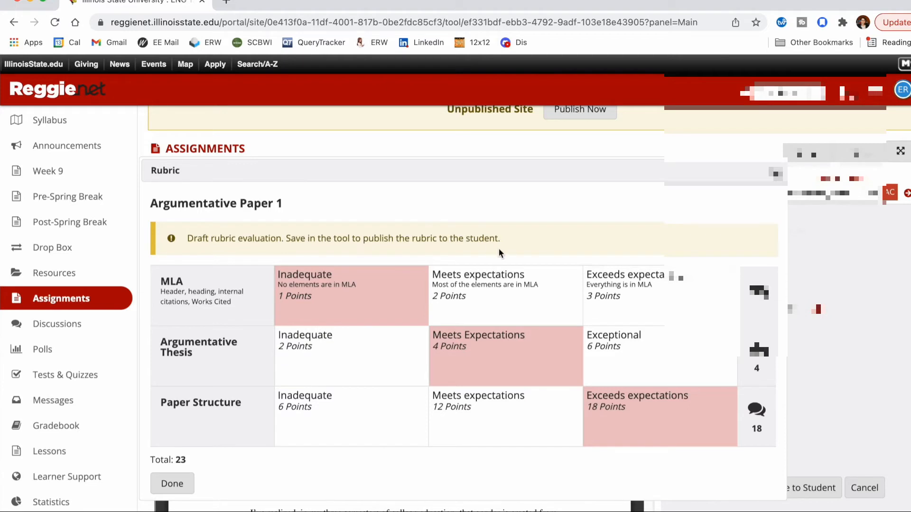
pyautogui.click(178, 484)
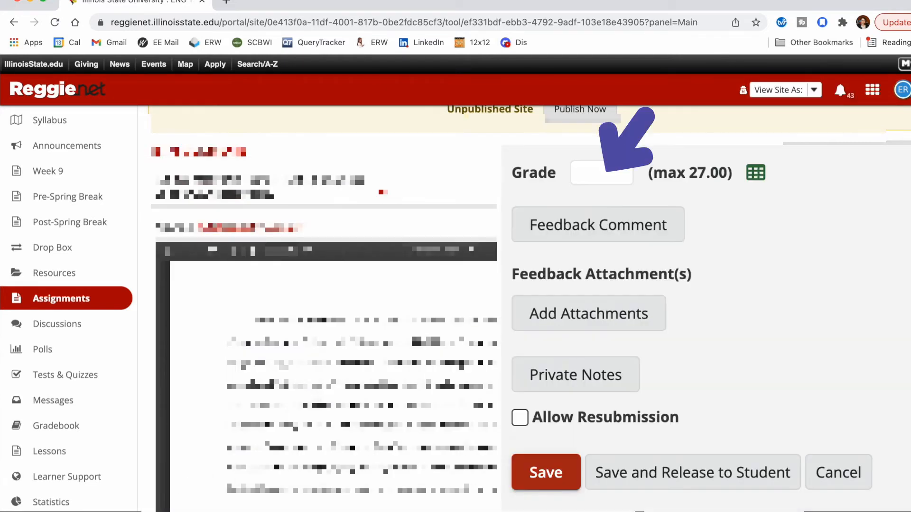
pyautogui.scroll(-2, 322, 332)
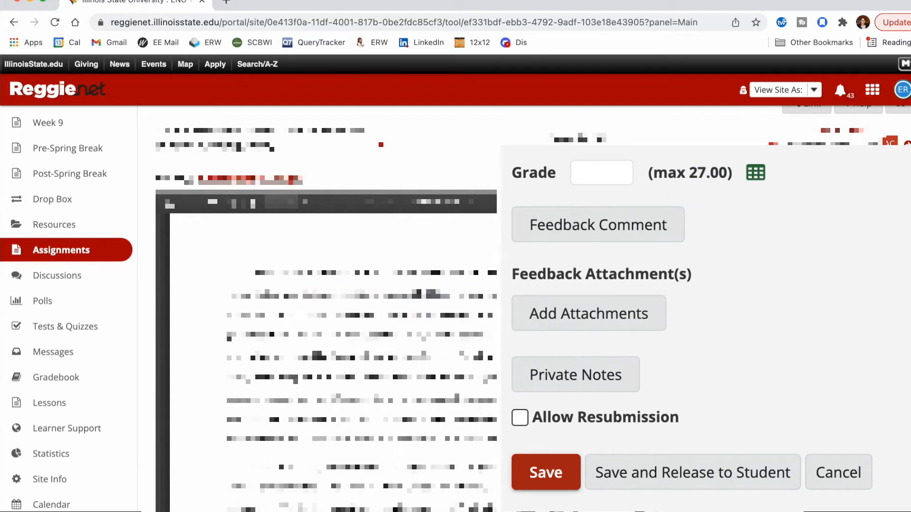
pyautogui.scroll(-2, 328, 309)
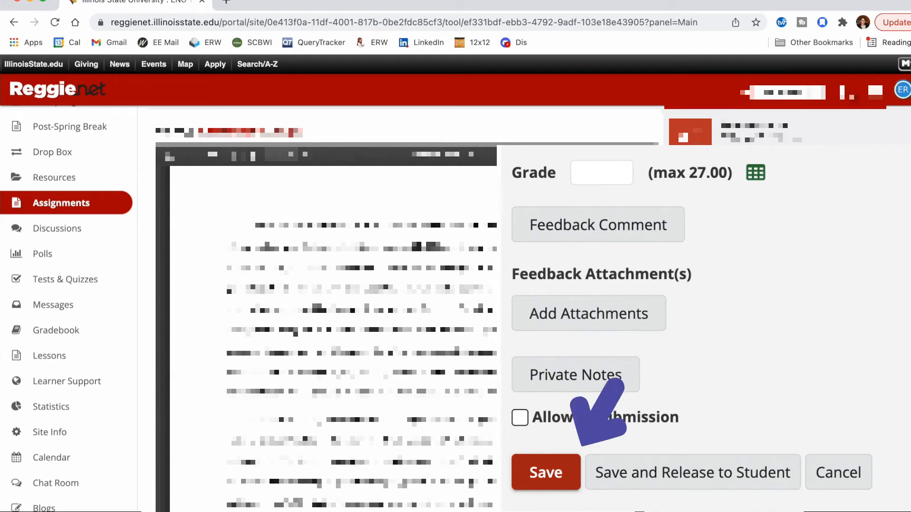
pyautogui.scroll(-2, 328, 309)
pyautogui.scroll(2, 327, 308)
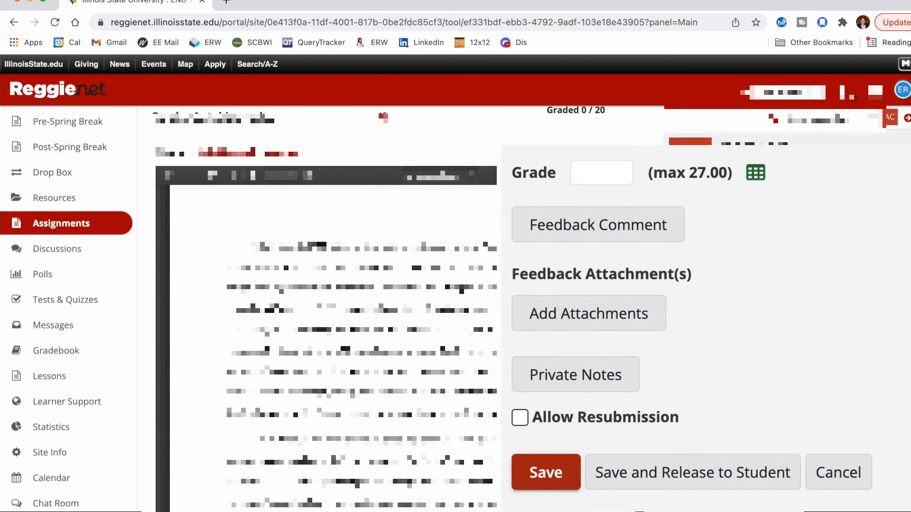
pyautogui.click(814, 232)
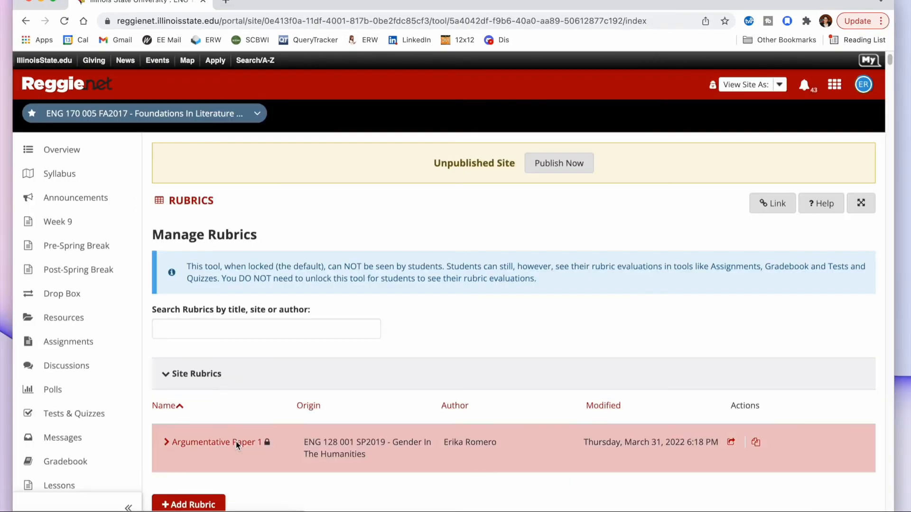
# - Expand the Argumentative Paper 1 rubric on the Manage Rubrics page and review its criteria and ratings
pyautogui.click(235, 441)
pyautogui.scroll(-3, 235, 441)
pyautogui.scroll(1, 235, 442)
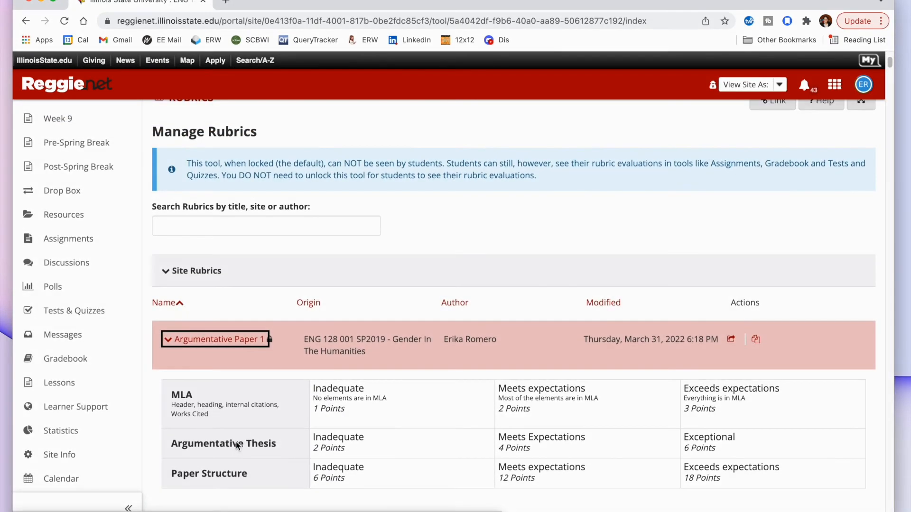
pyautogui.scroll(-1, 236, 442)
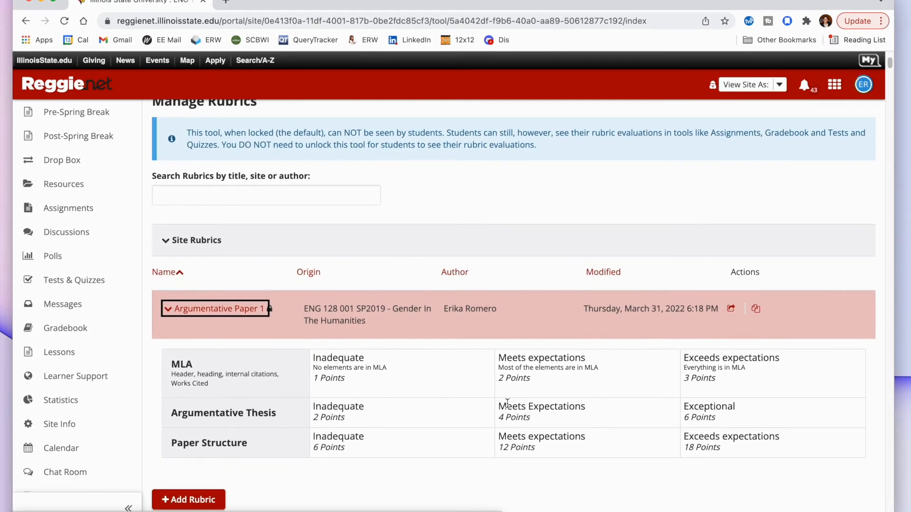
# - Duplicate the locked Argumentative Paper 1 rubric and save the copy under its default title
pyautogui.click(278, 386)
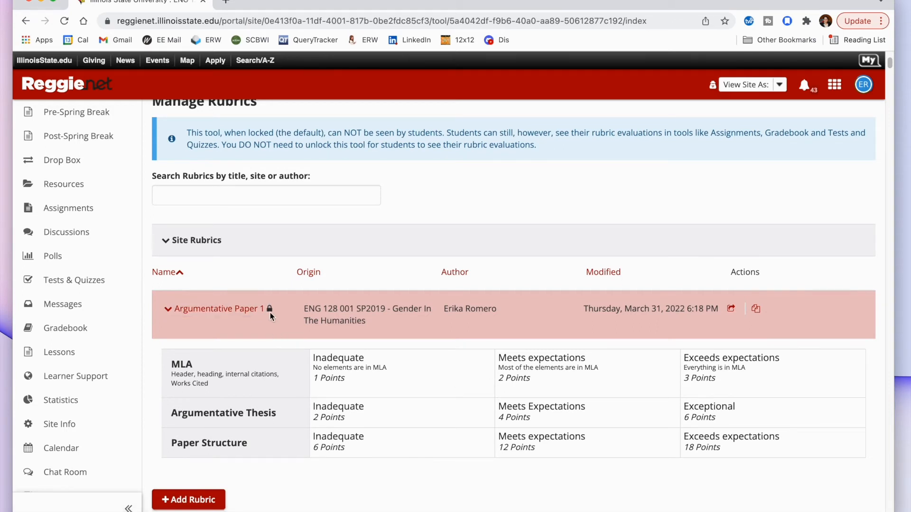
pyautogui.click(755, 310)
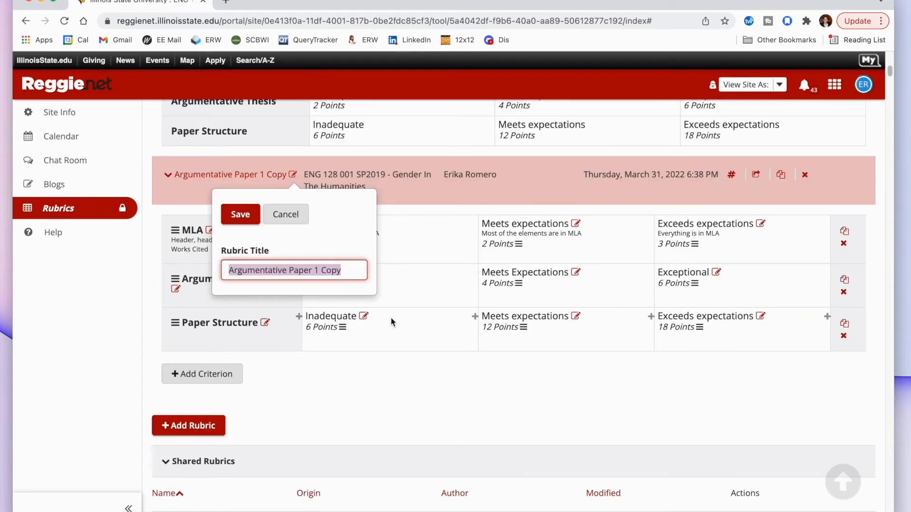
pyautogui.click(241, 214)
pyautogui.scroll(3, 299, 237)
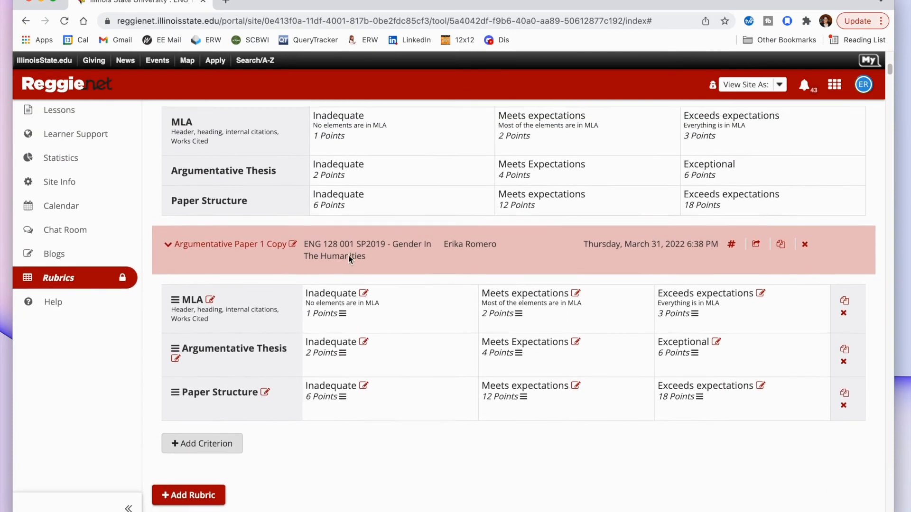
# - Turn on weighting for the copied rubric, weight MLA 25%, Argumentative Thesis 25% and Paper Structure 50%, and save the weights
pyautogui.scroll(1, 348, 259)
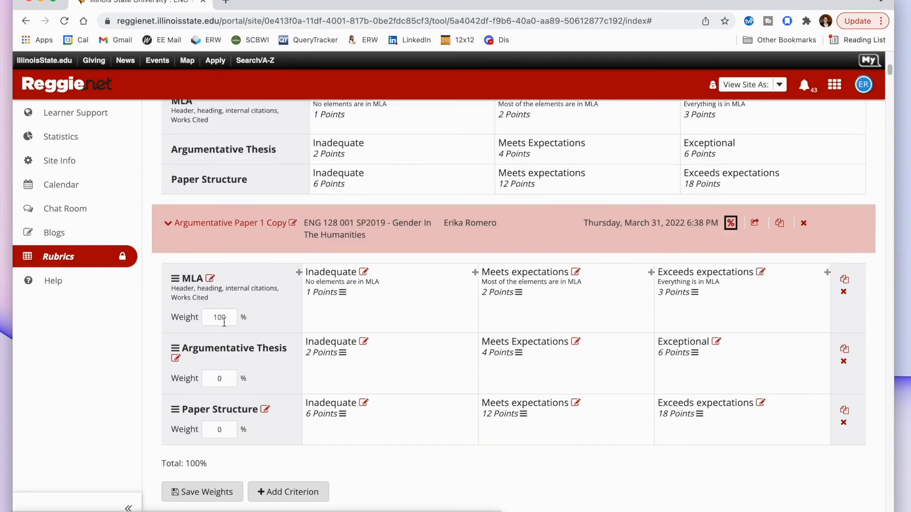
pyautogui.doubleClick(224, 321)
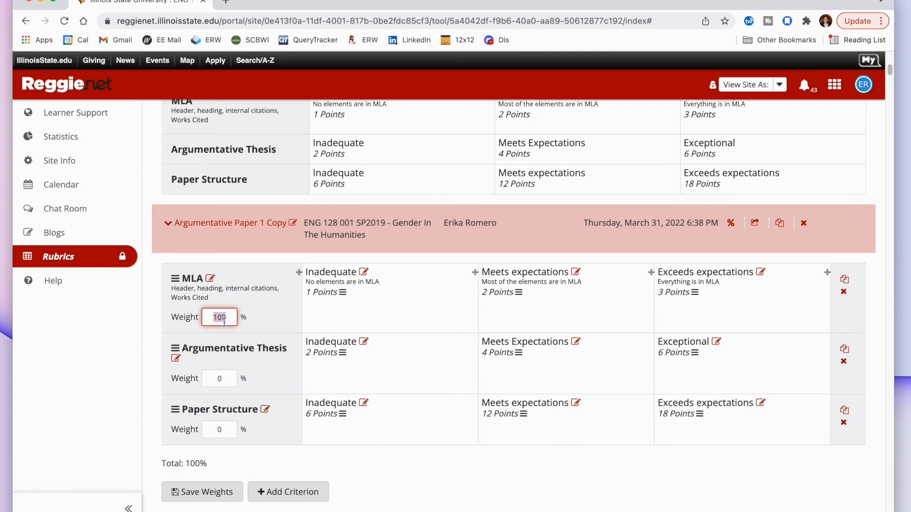
pyautogui.write('25')
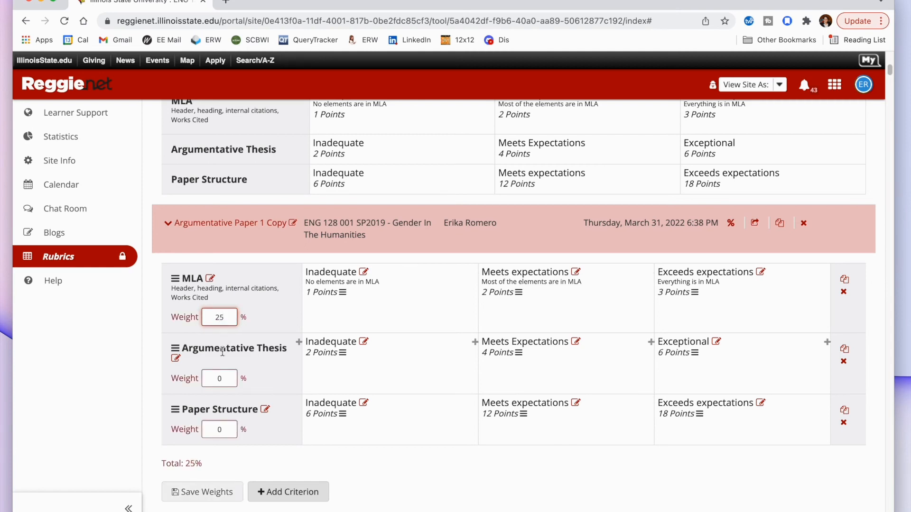
pyautogui.click(233, 381)
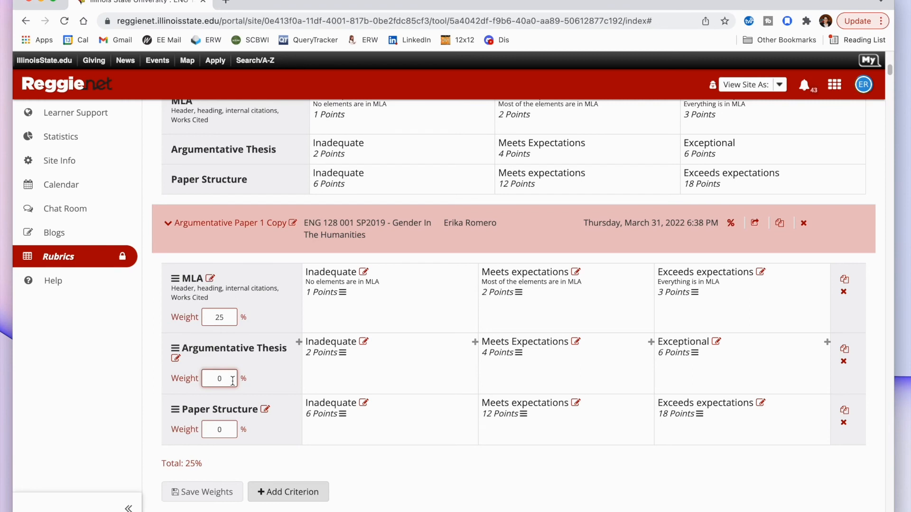
pyautogui.write('25')
pyautogui.click(223, 433)
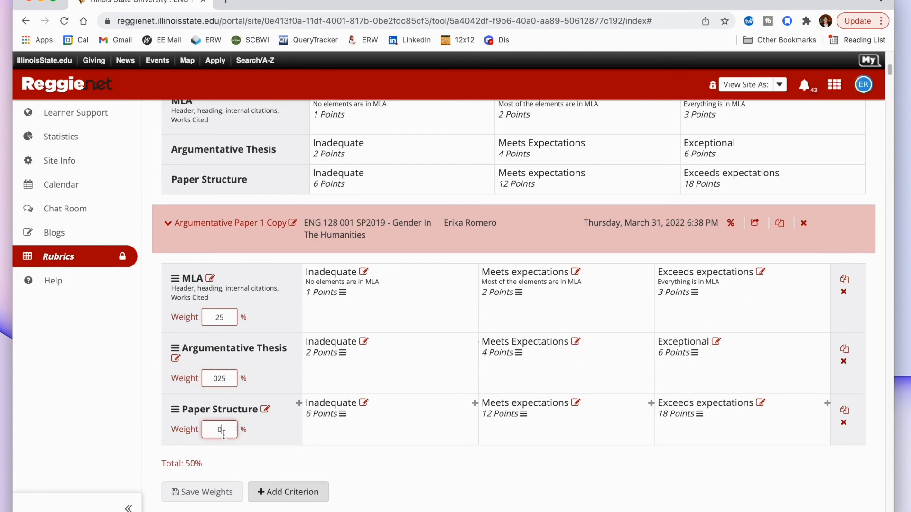
pyautogui.write('50')
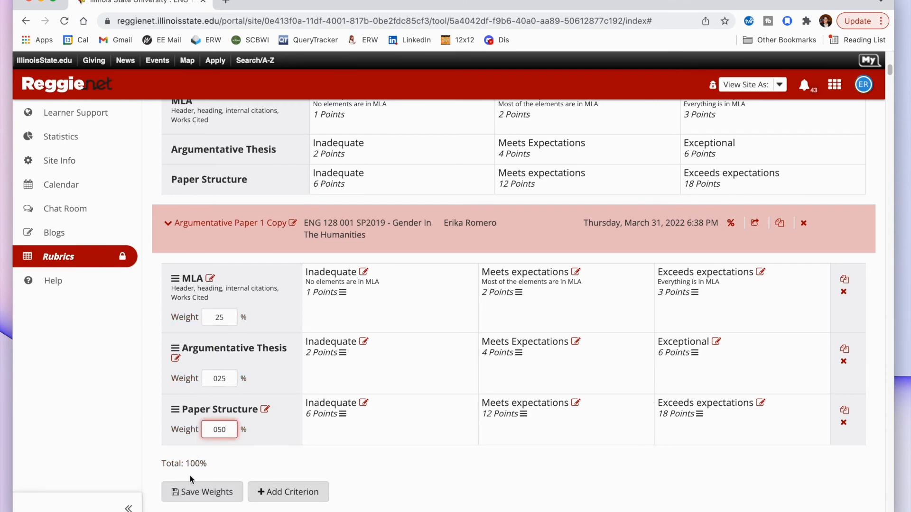
pyautogui.click(189, 494)
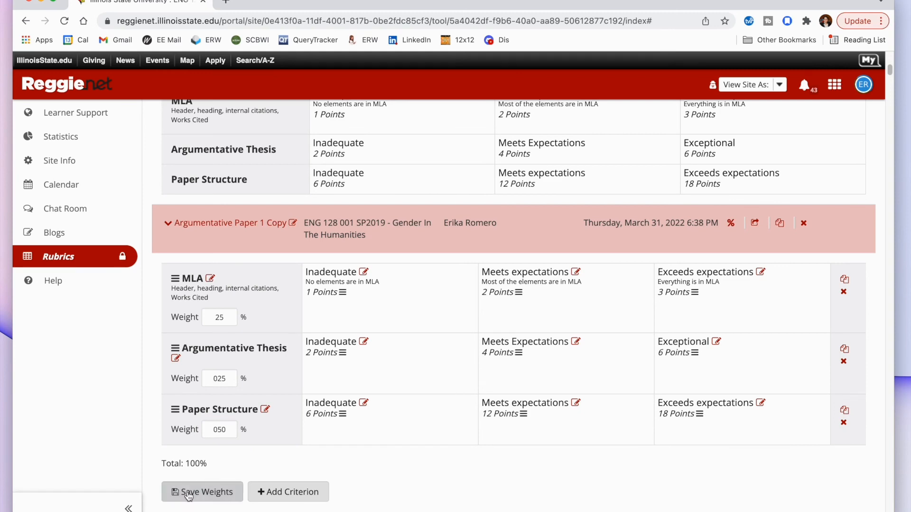
# - Select Argumentative Paper 1 Copy as the rubric in the assignment's grading settings and preview it
pyautogui.scroll(1, 221, 469)
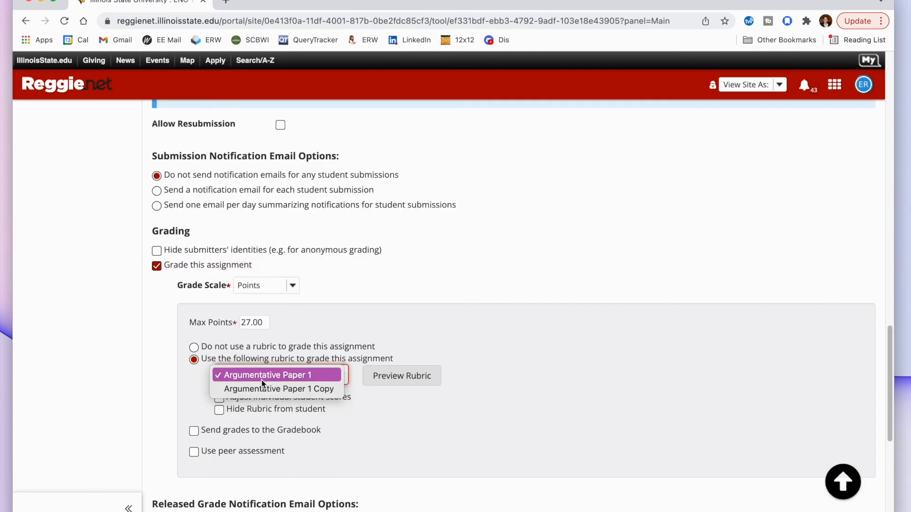
pyautogui.click(264, 389)
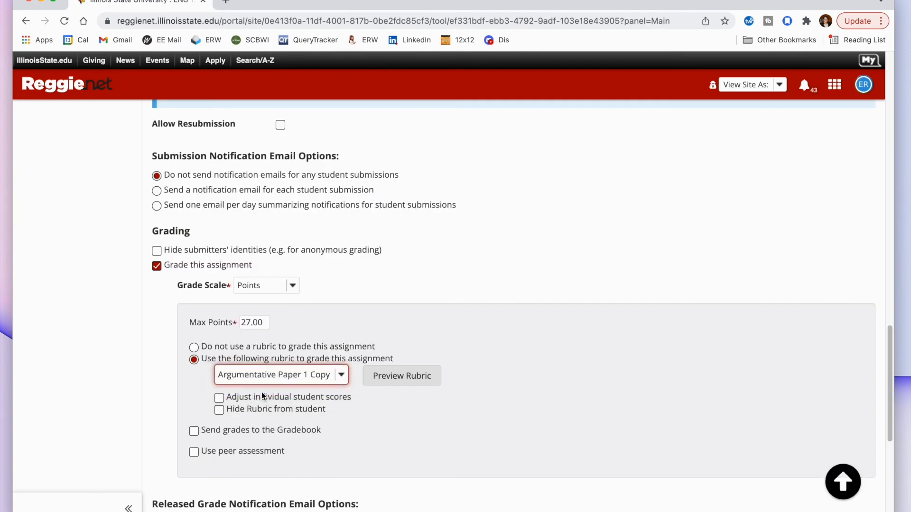
pyautogui.click(400, 376)
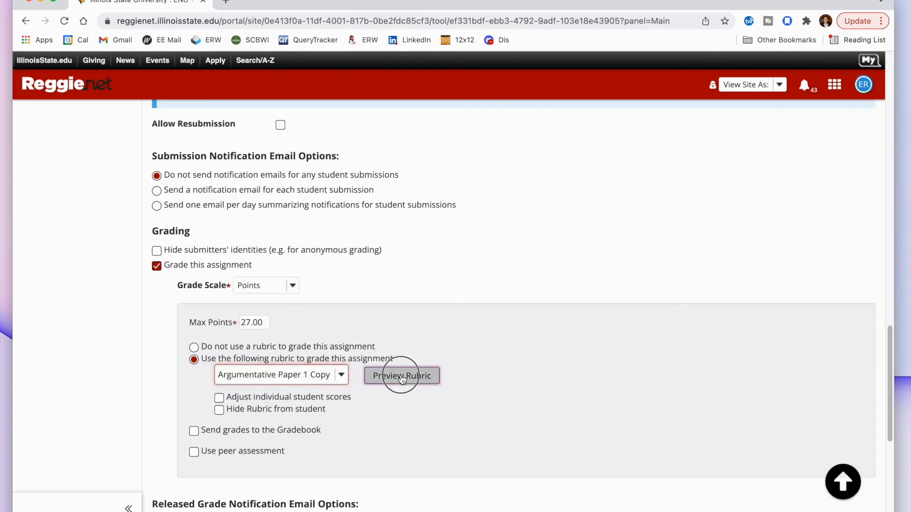